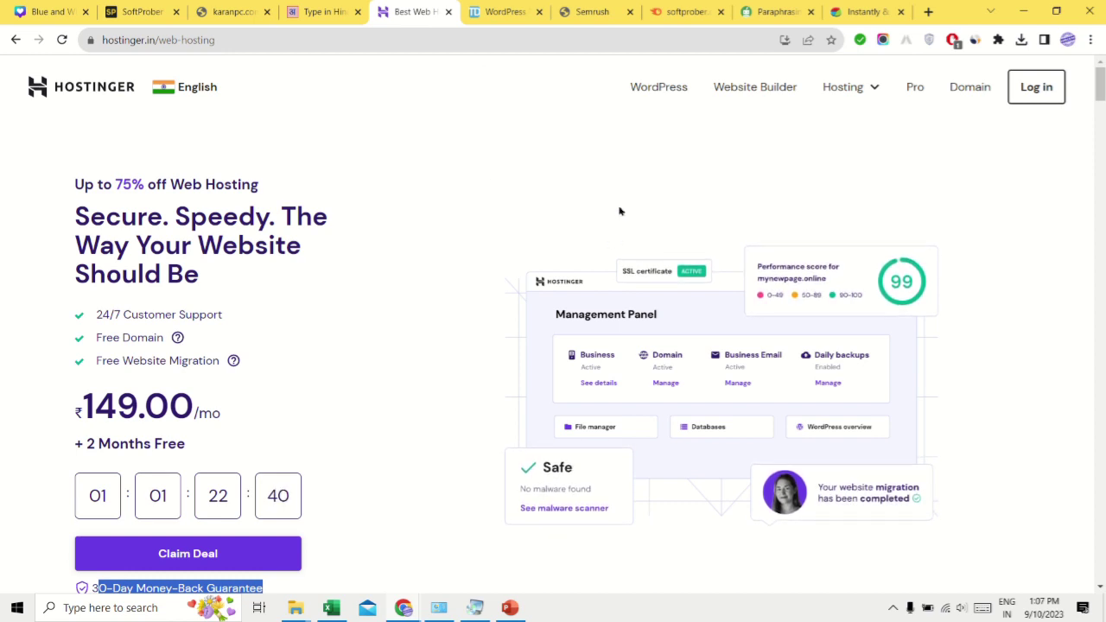
- Switch from the Hostinger page to Semrush Organic Research and examine the organic search positions listed for softprober.com
left_click_drag(115, 184, 156, 184)
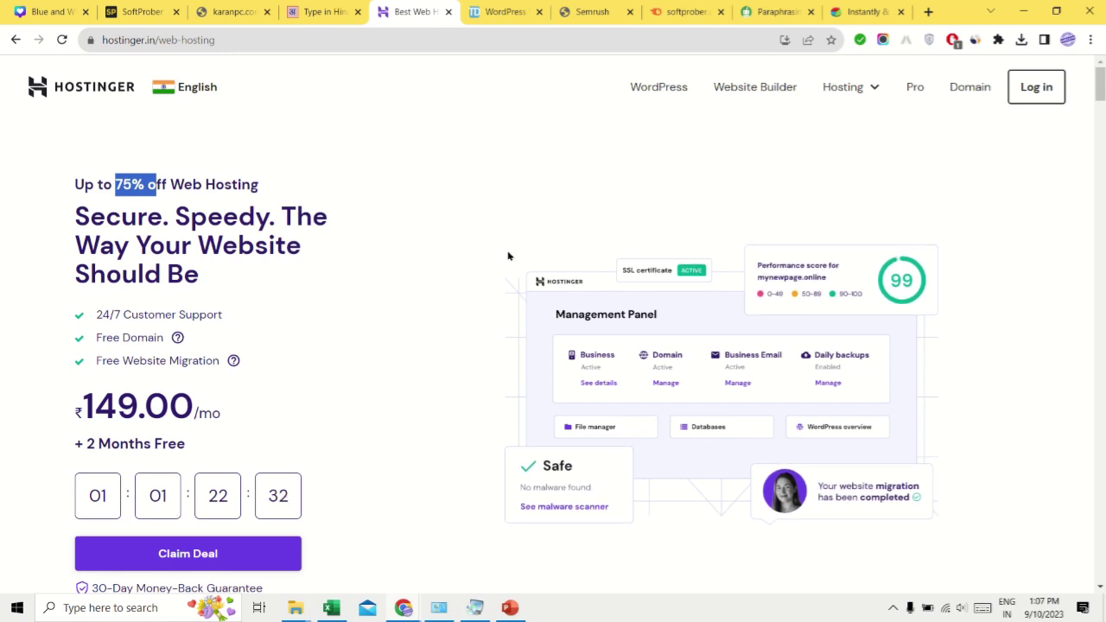
left_click(130, 11)
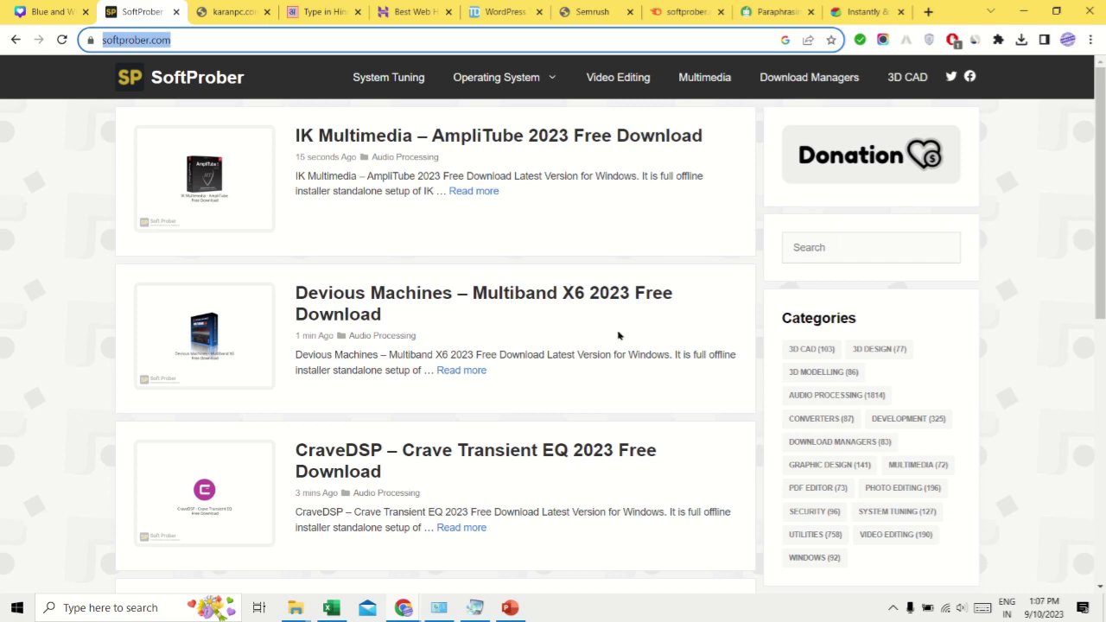
left_click(679, 13)
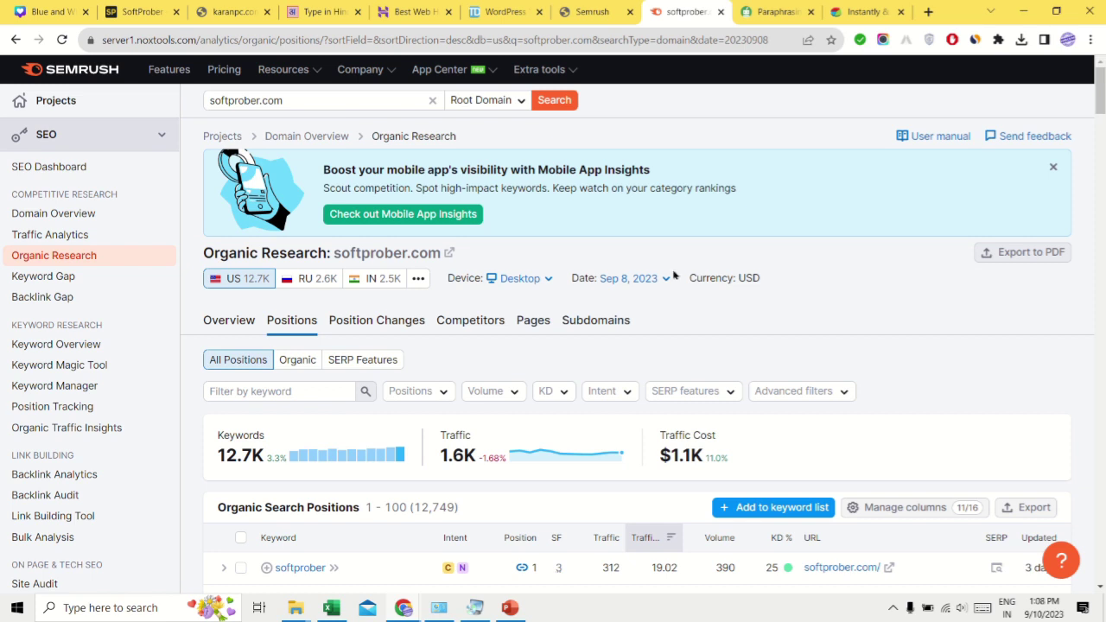
left_click(297, 102)
scroll(691, 285, "down", 5)
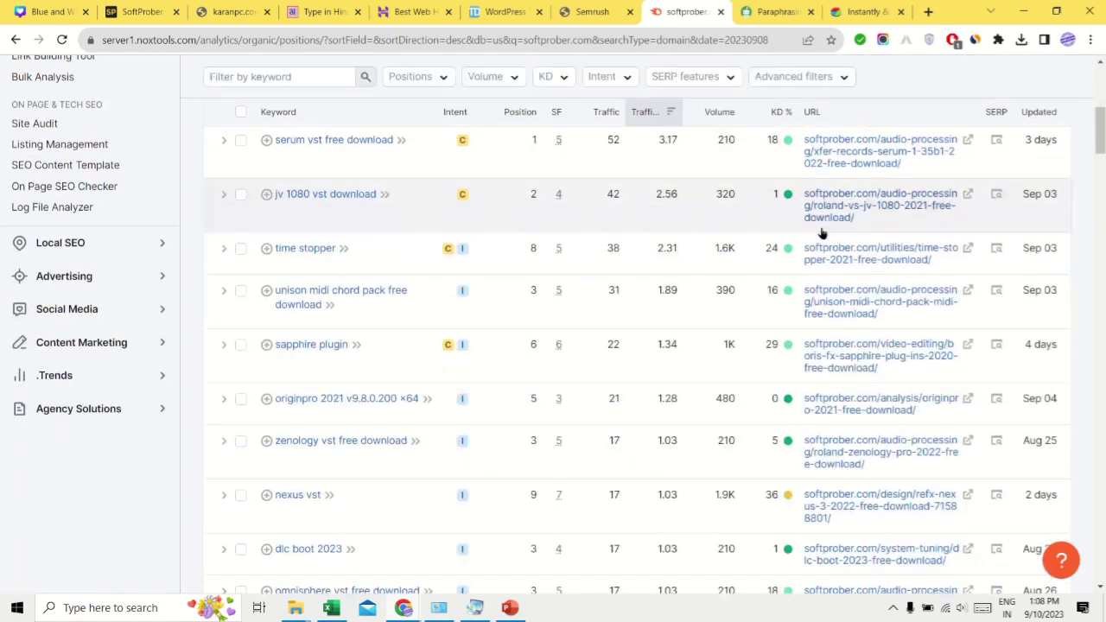
scroll(694, 282, "up", 1)
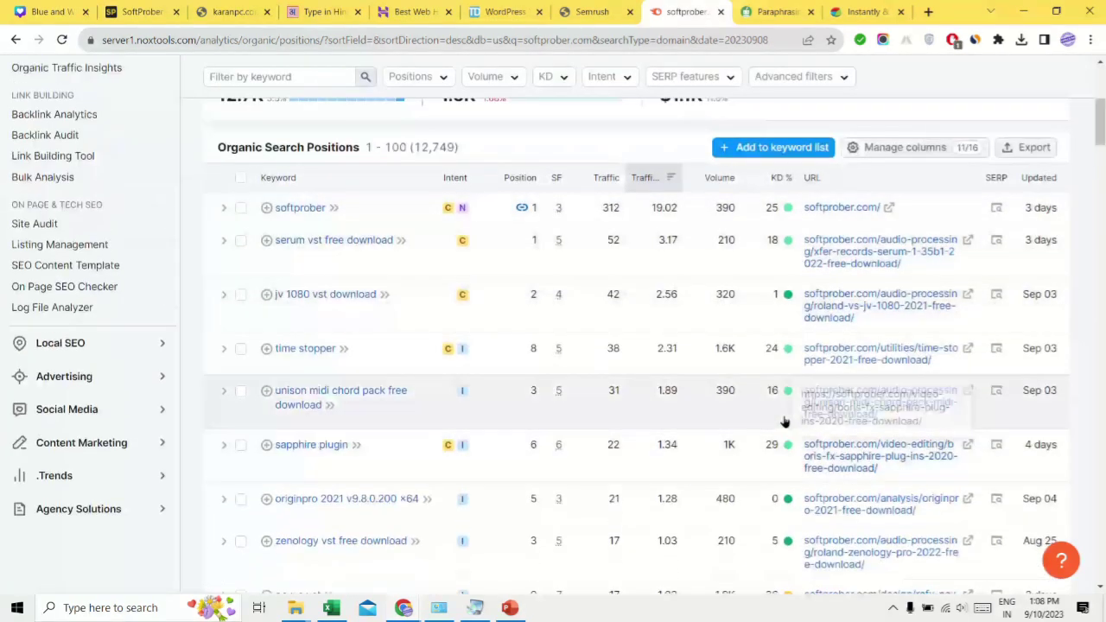
scroll(761, 415, "down", 2)
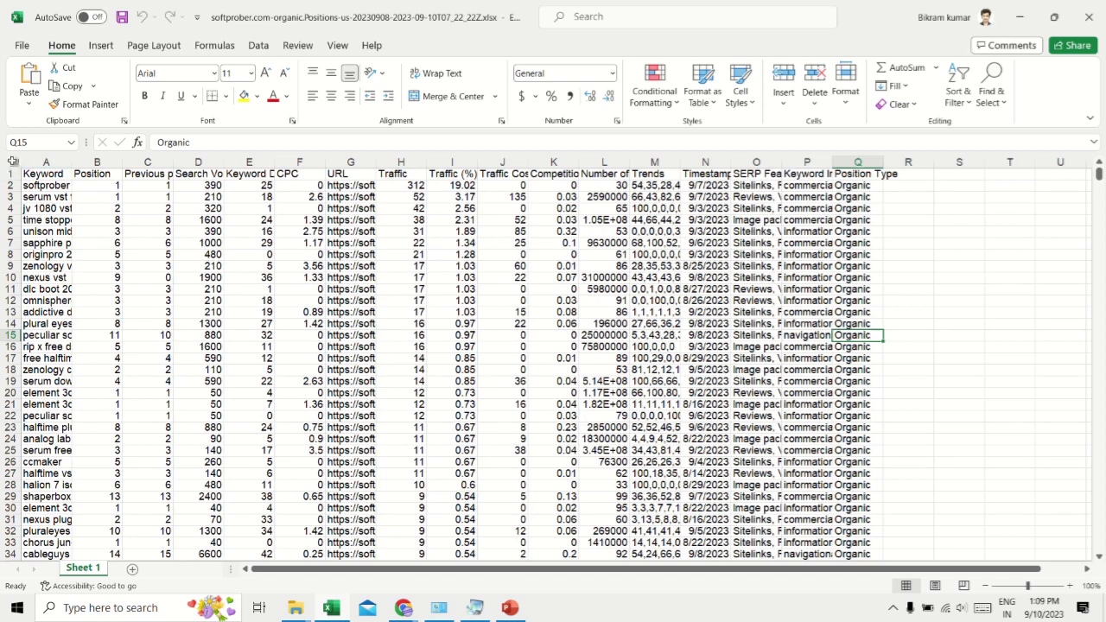
- Auto-fit all column widths of the exported softprober.com keyword sheet to their contents
left_click(10, 161)
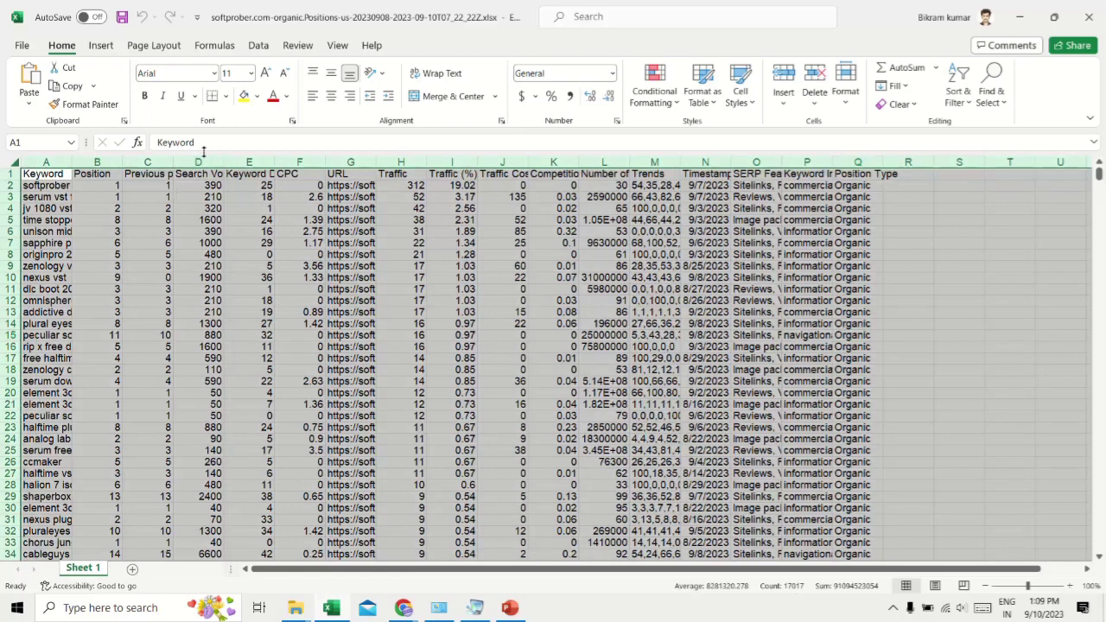
left_click_drag(178, 159, 230, 161)
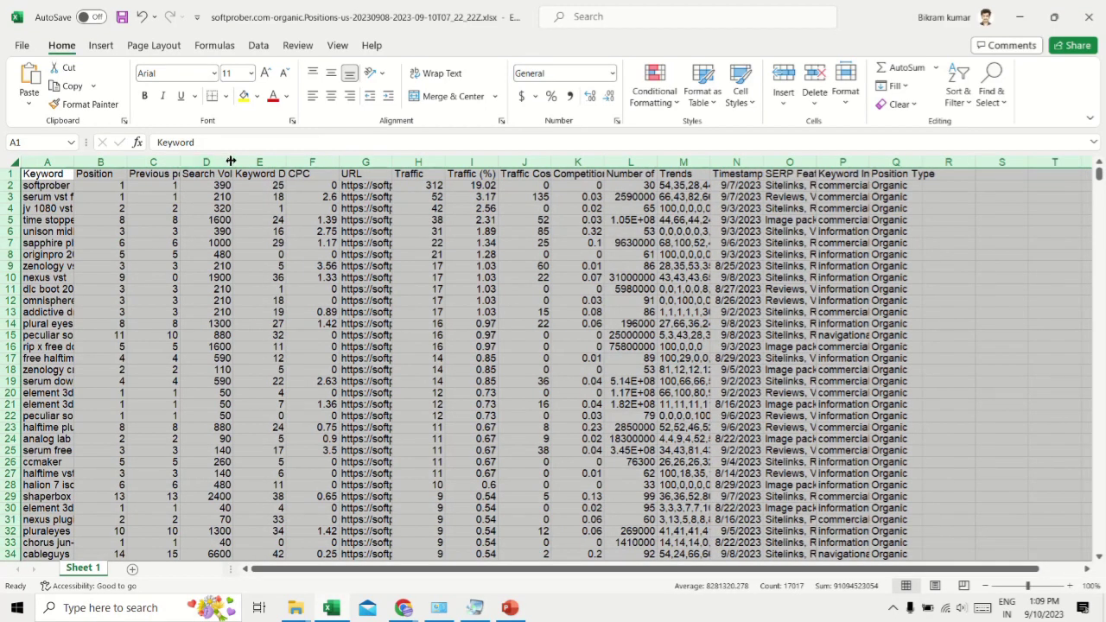
double_click(230, 160)
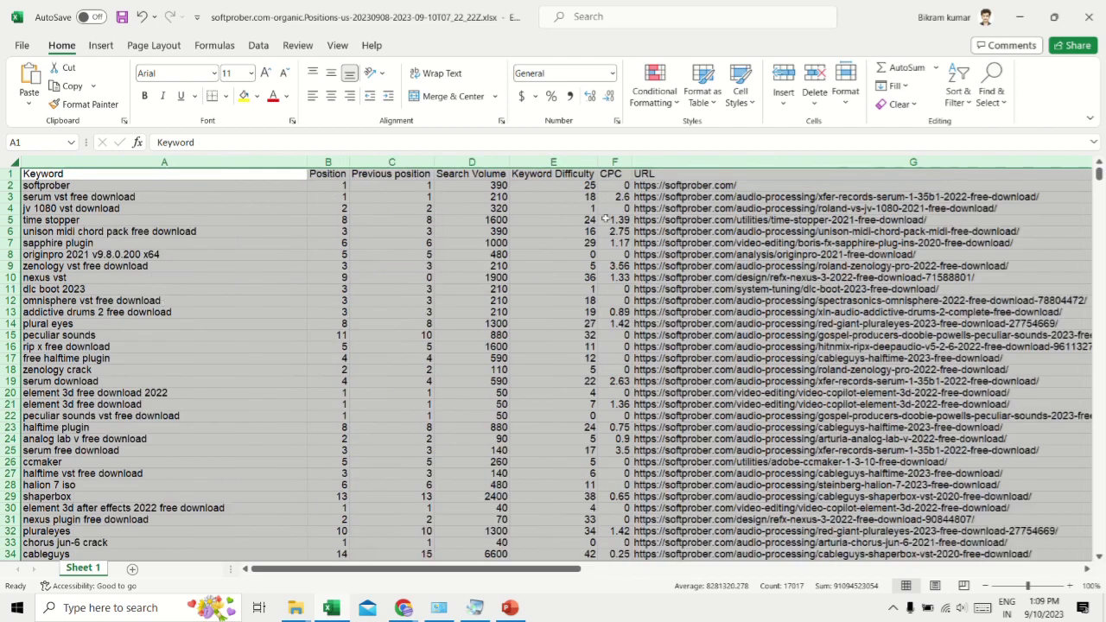
left_click(783, 346)
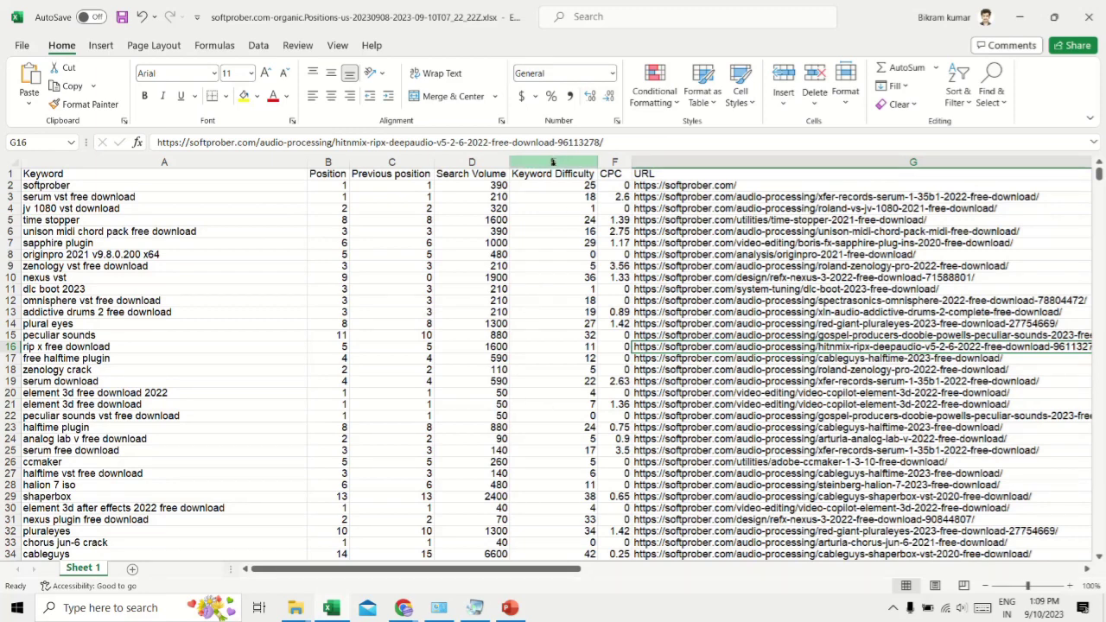
scroll(119, 285, "down", 4)
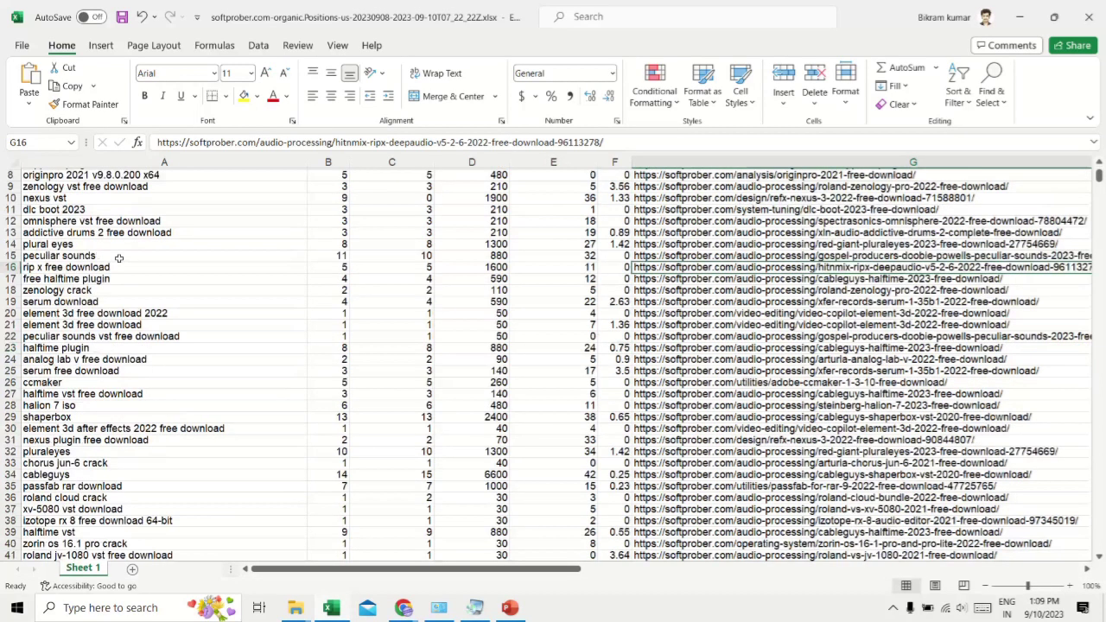
scroll(203, 424, "up", 4)
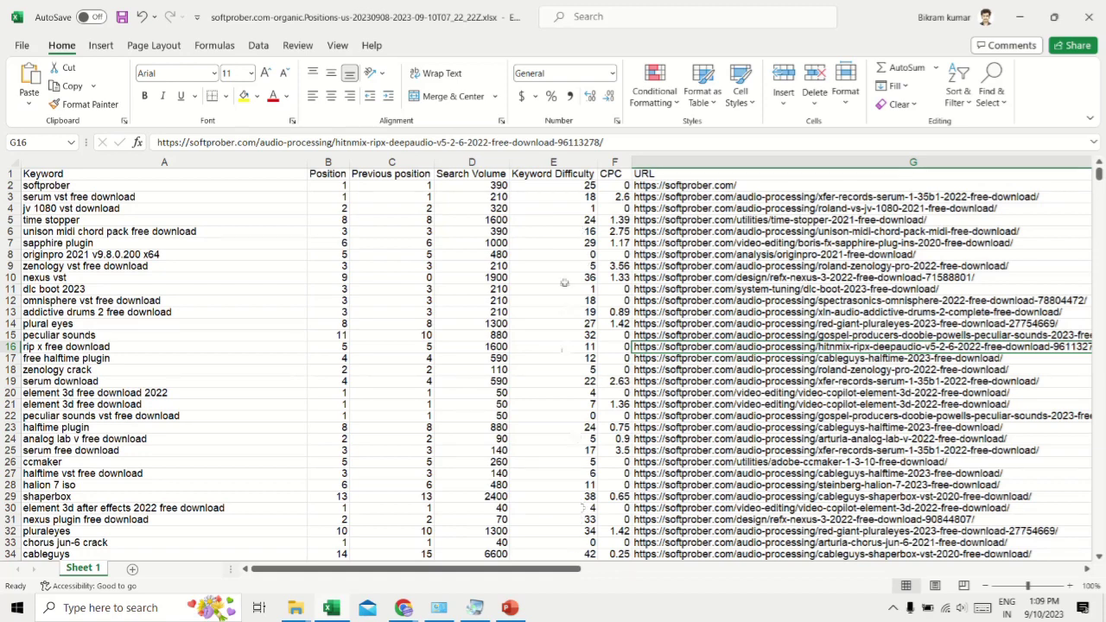
- Turn on filtering for the Keyword Difficulty column
left_click(565, 254)
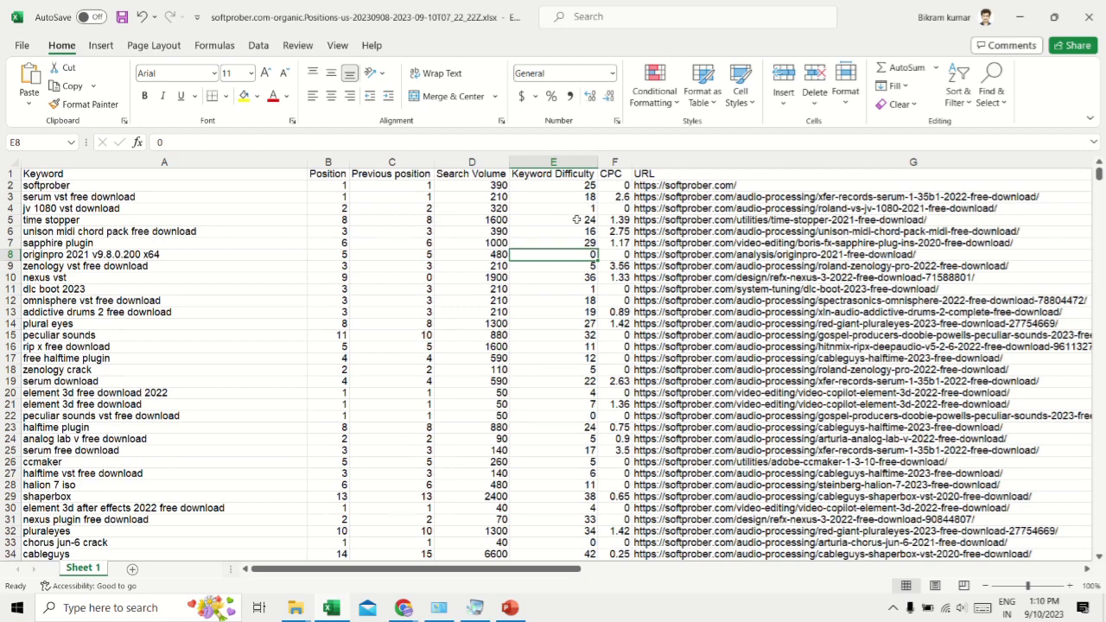
left_click(557, 324)
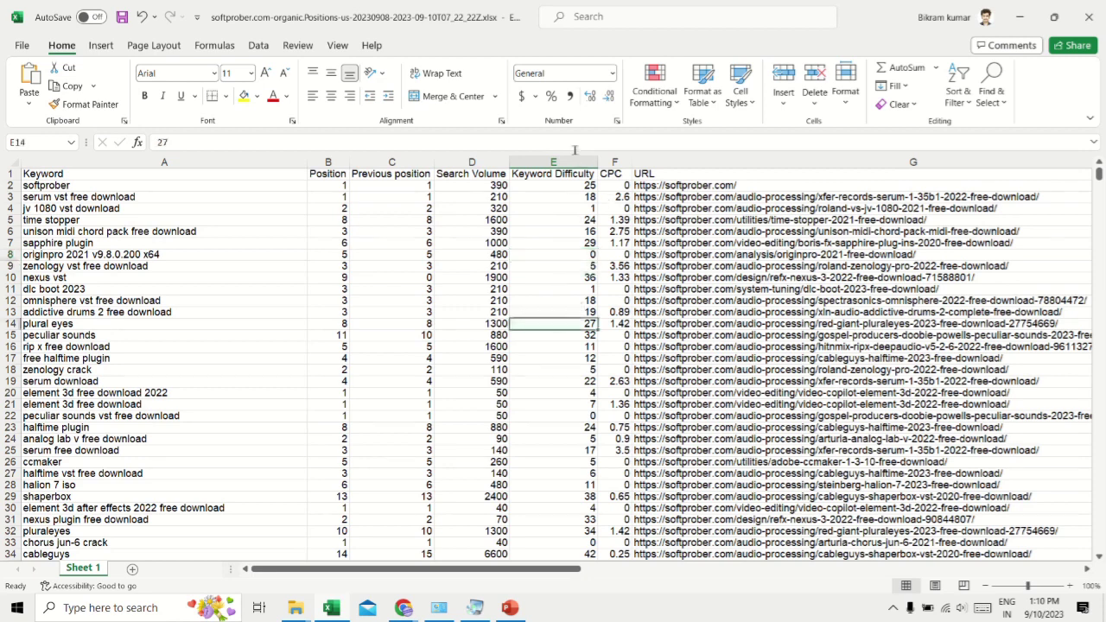
left_click(565, 162)
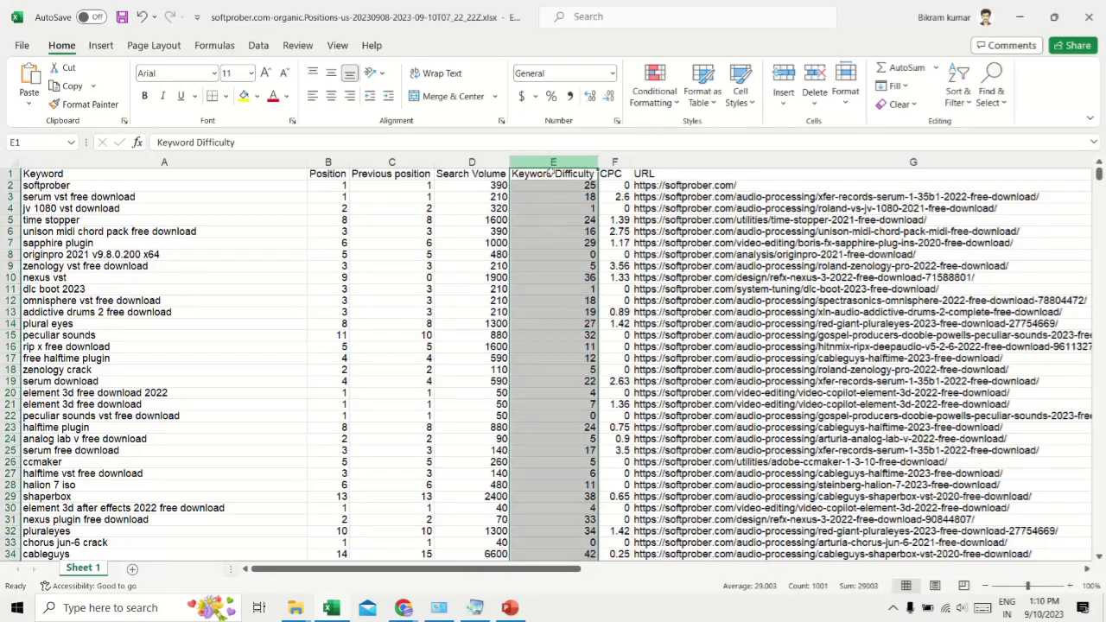
left_click(959, 96)
left_click(978, 190)
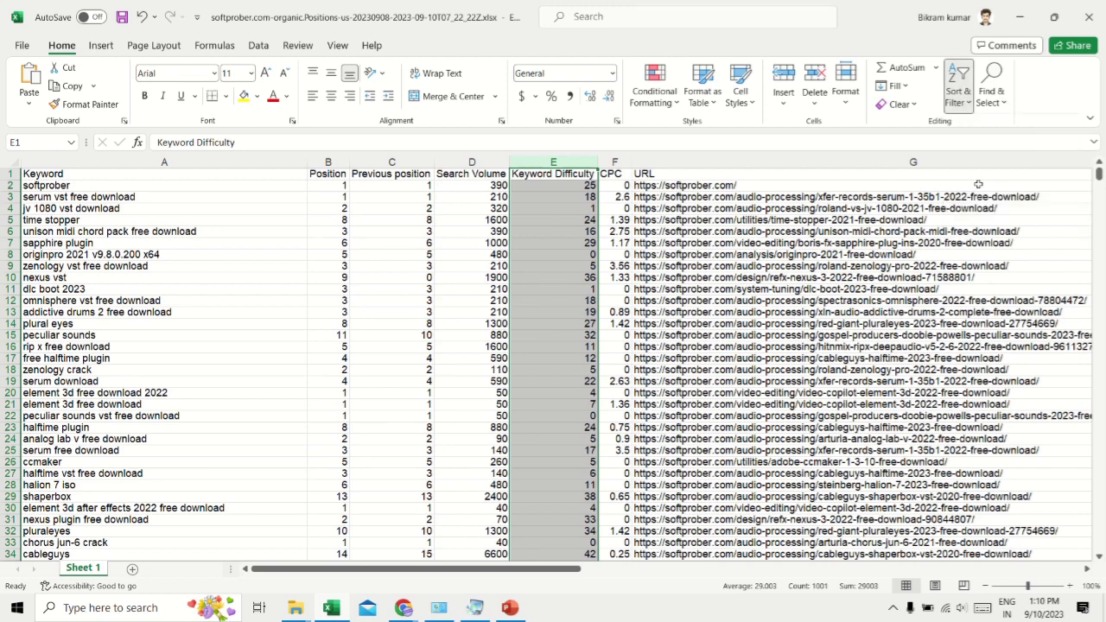
left_click(657, 300)
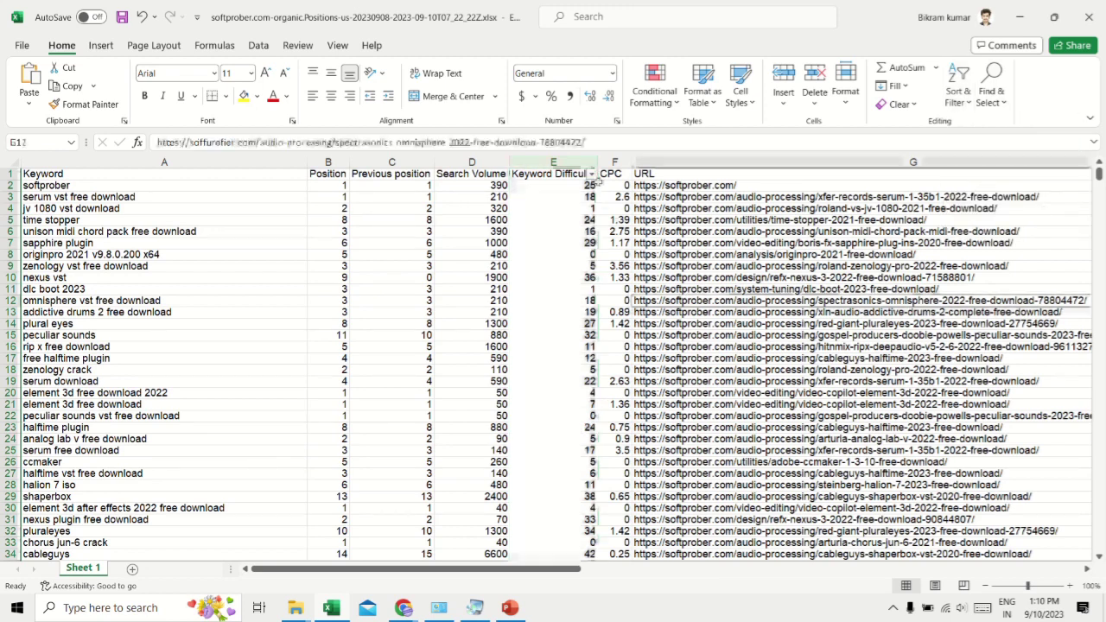
- Filter the Keyword Difficulty column to include only the values 0 through 10
left_click(593, 174)
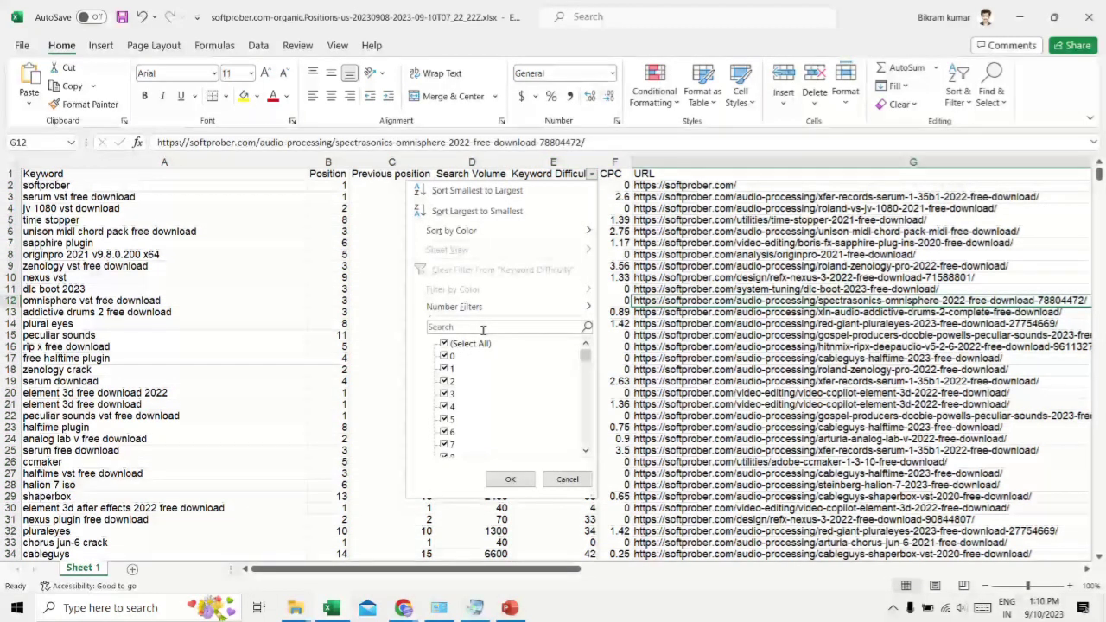
left_click(444, 344)
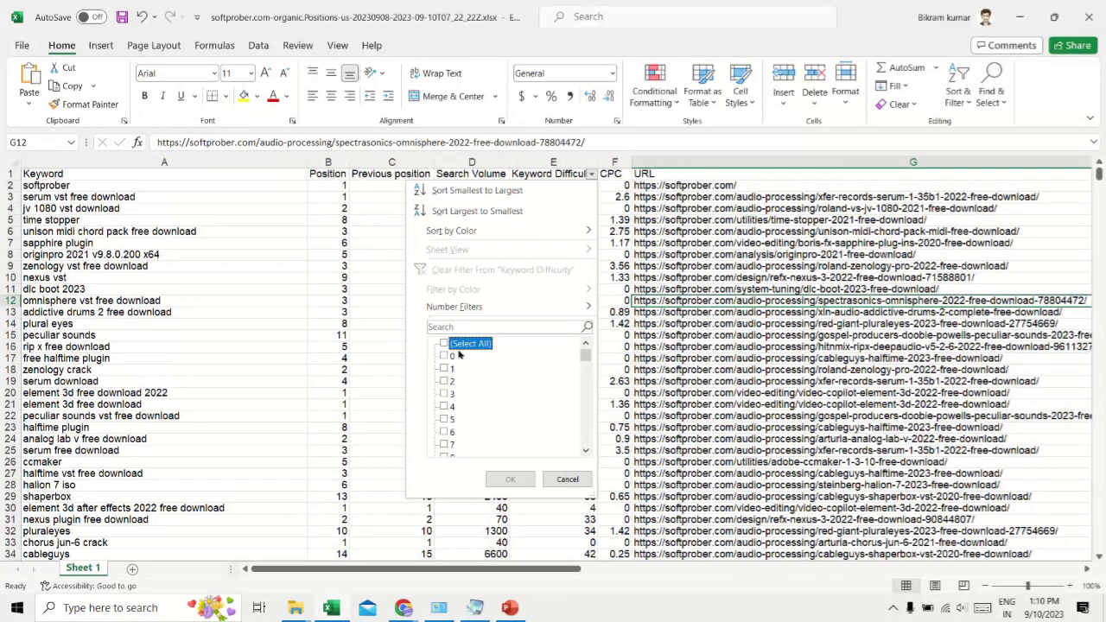
left_click(444, 357)
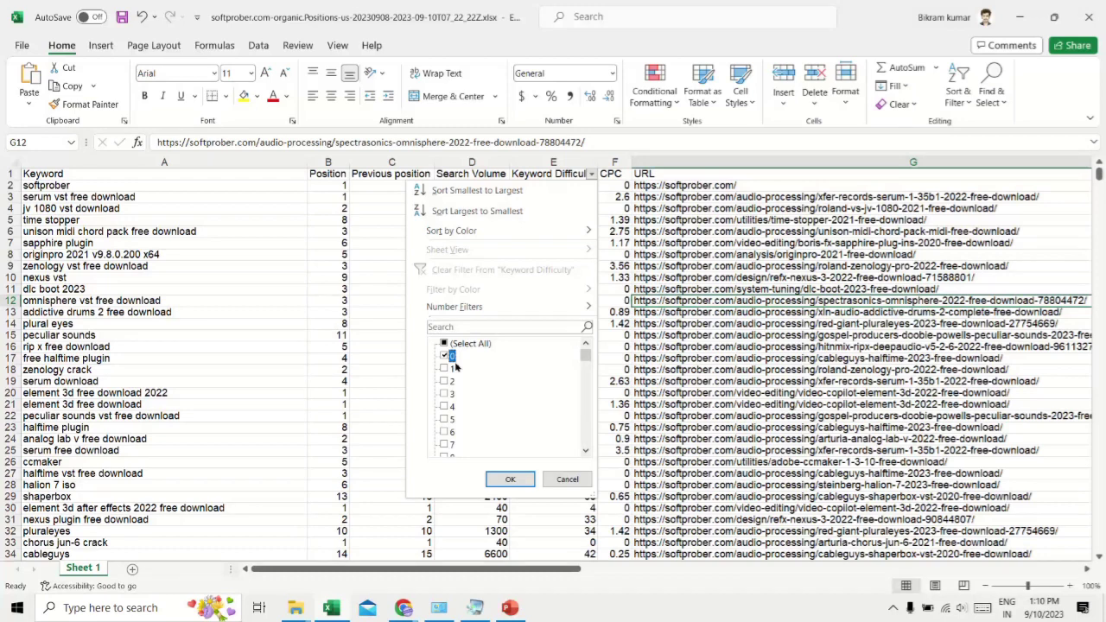
left_click(445, 369)
left_click(445, 381)
left_click(445, 394)
left_click(444, 406)
left_click(445, 419)
left_click(444, 433)
left_click(445, 444)
scroll(443, 433, "down", 2)
left_click(444, 381)
left_click(444, 393)
left_click(444, 407)
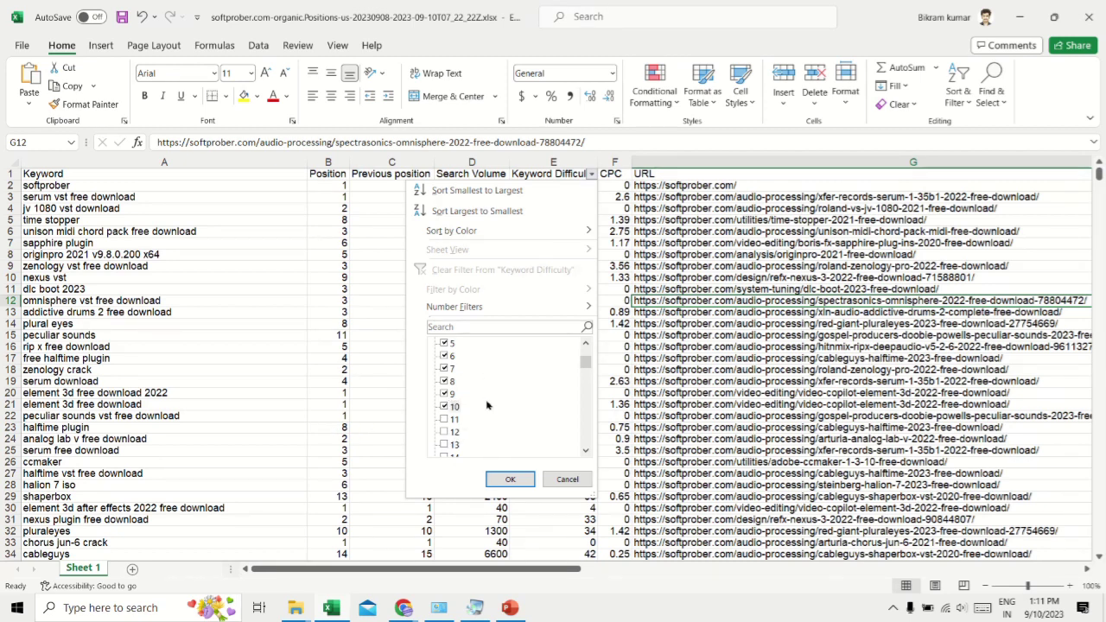
left_click(508, 480)
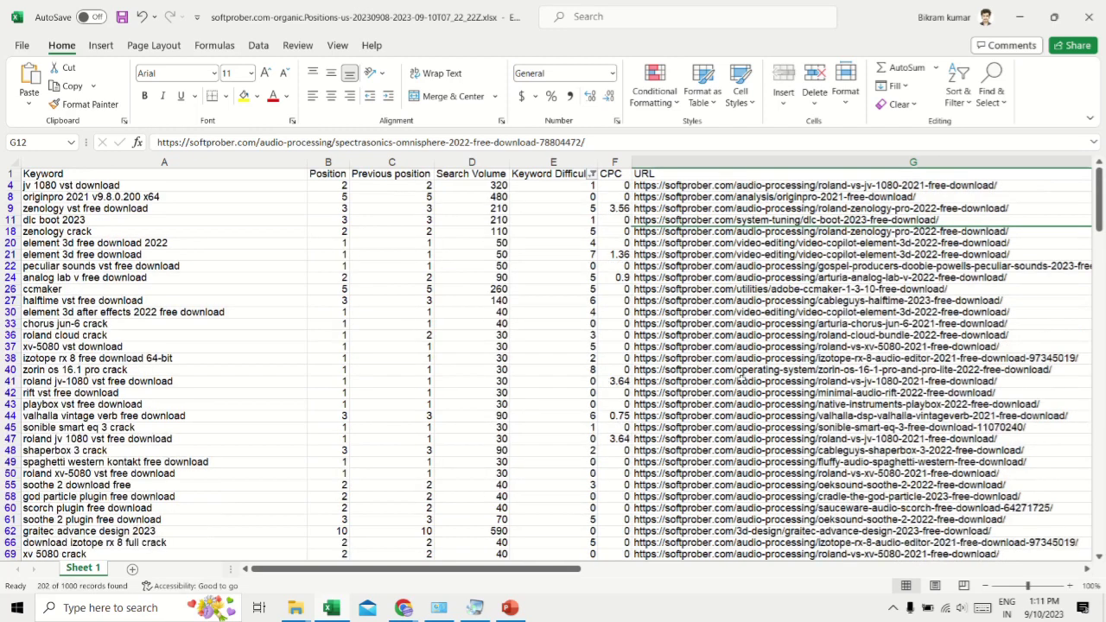
- Examine the filtered keywords together with their Keyword Difficulty values
left_click_drag(129, 188, 154, 473)
left_click(586, 195)
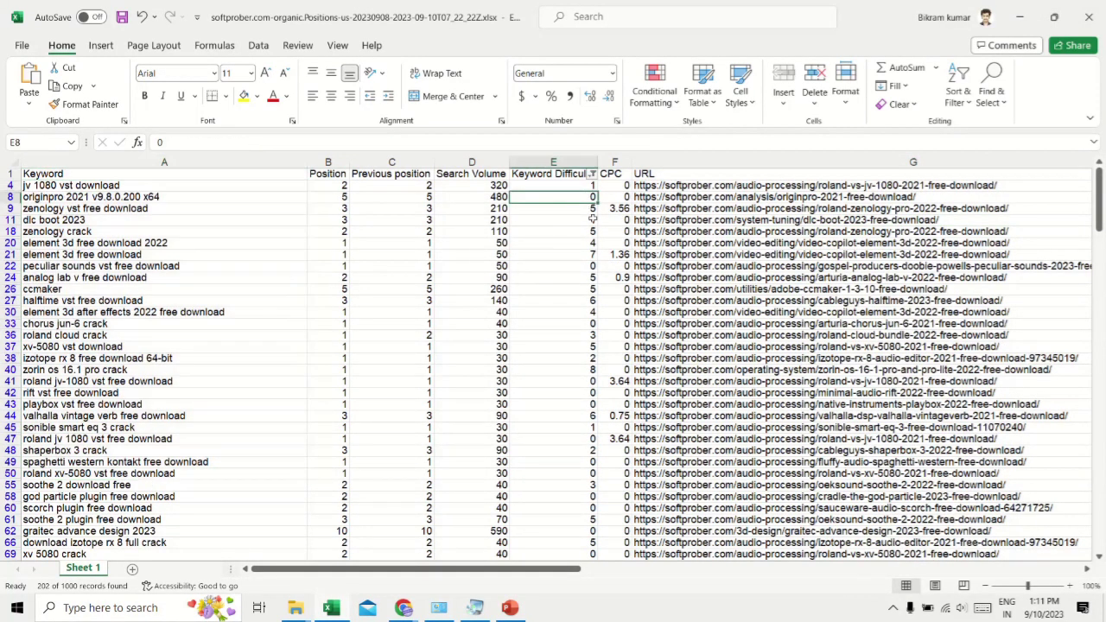
left_click_drag(579, 188, 593, 262)
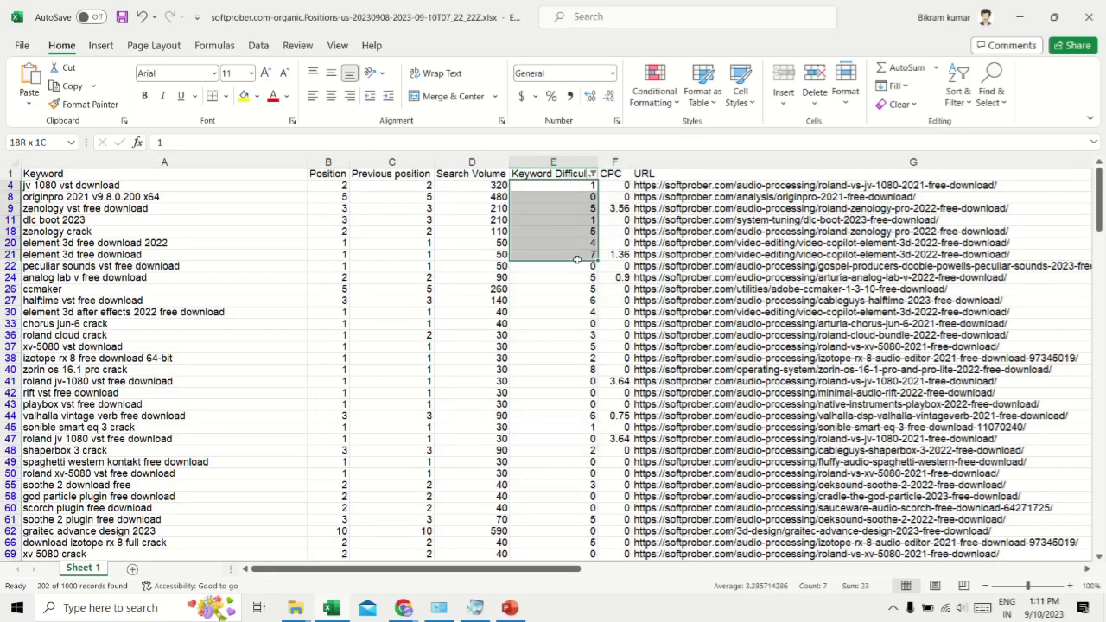
left_click(219, 242)
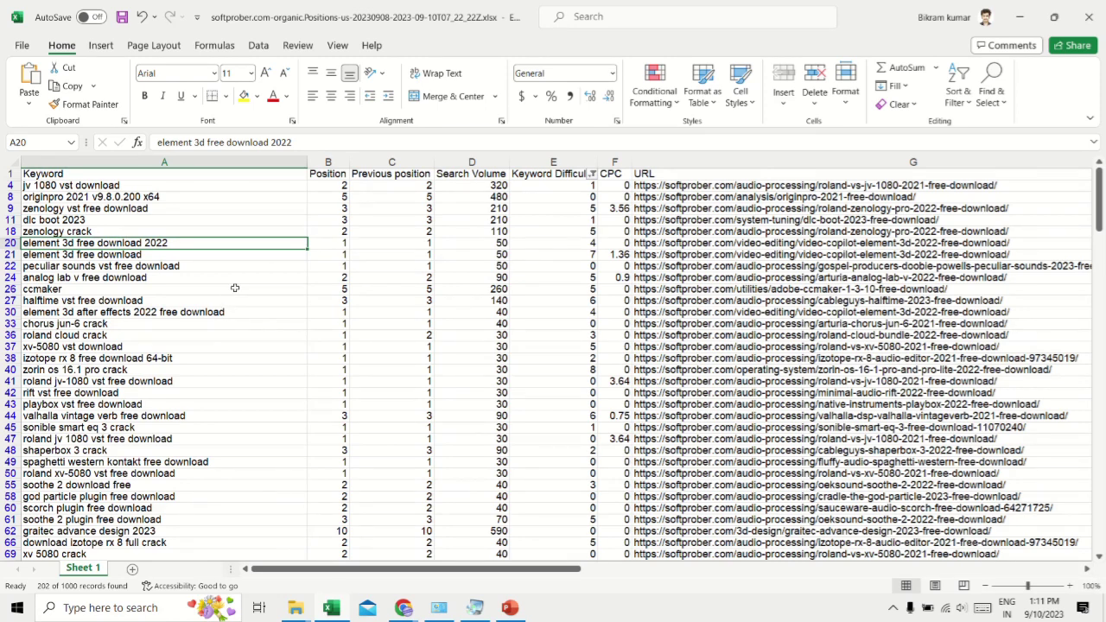
left_click_drag(214, 312, 172, 474)
left_click(104, 278)
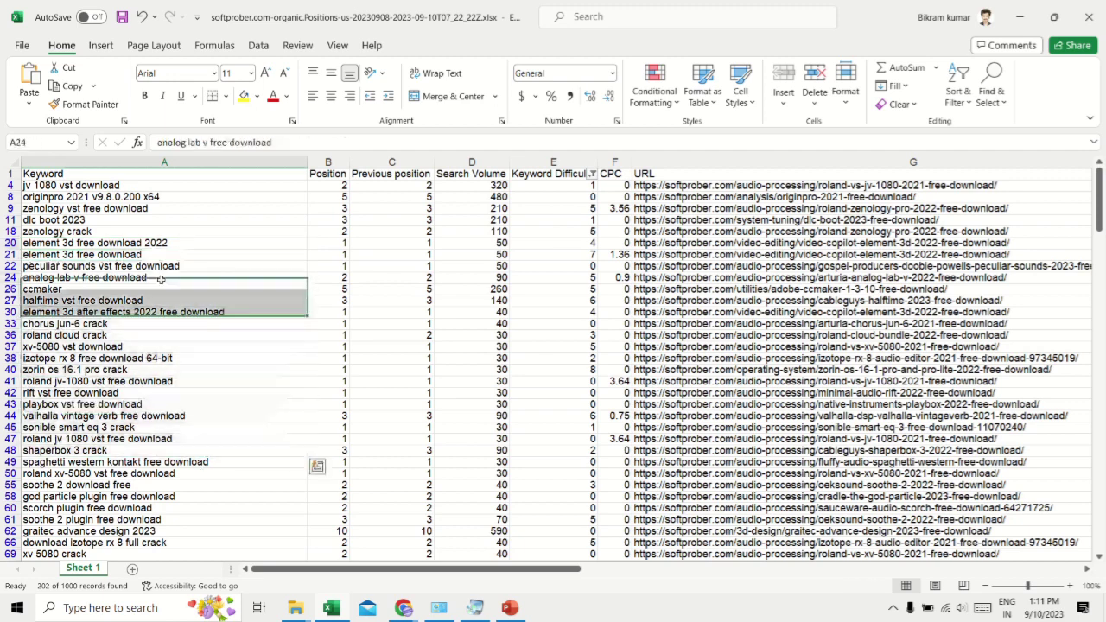
left_click(226, 244)
- Copy the page URL in the "element 3d free download 2022" row and empty that cell
left_click(741, 244)
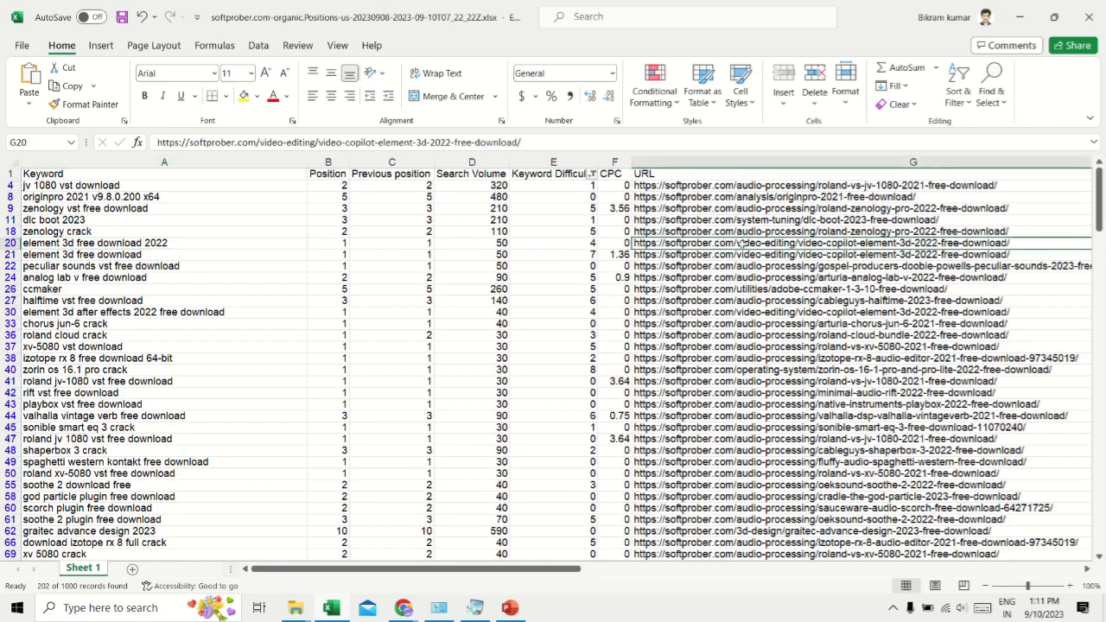
double_click(741, 245)
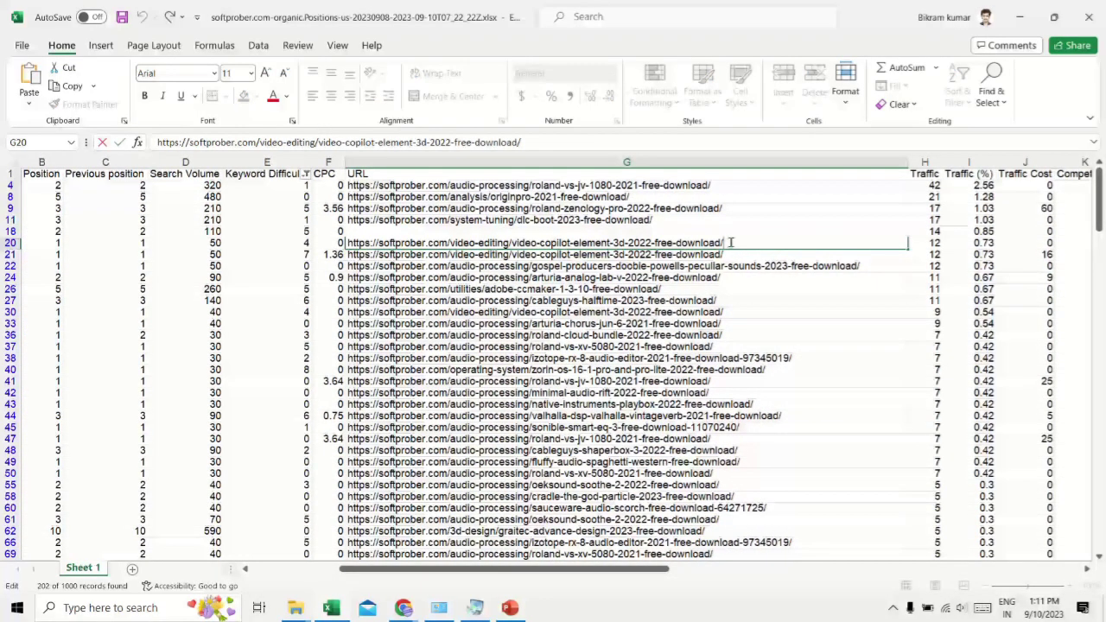
key("shift+Home")
key("ctrl+c")
key("BackSpace")
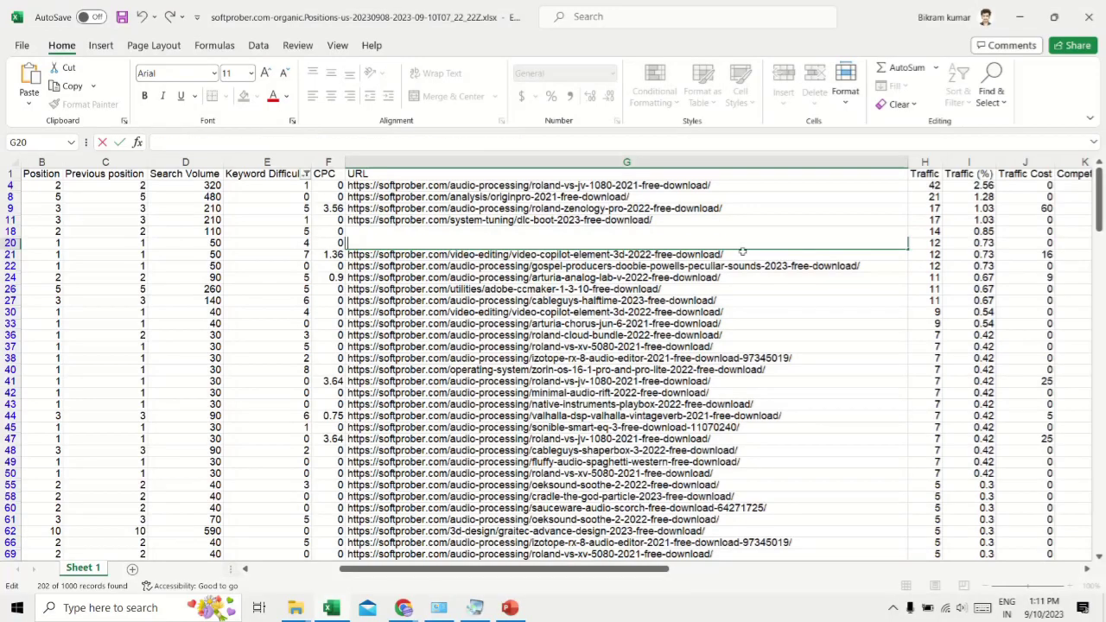
- Commit the emptied URL cell of the "element 3d free download 2022" row and minimize the workbook
left_click(1020, 16)
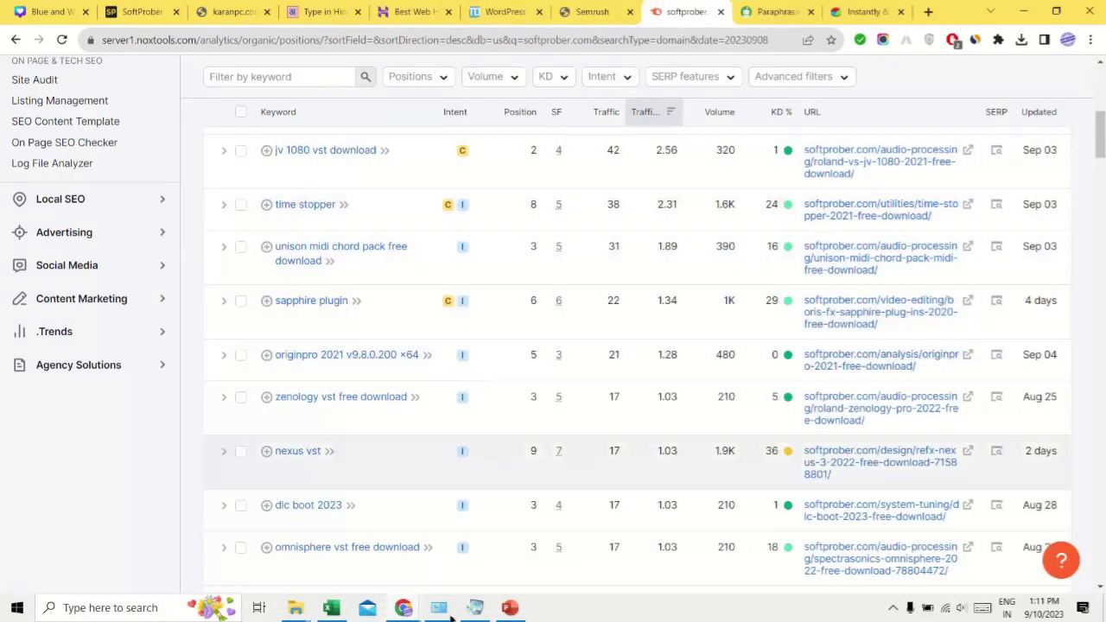
left_click(510, 610)
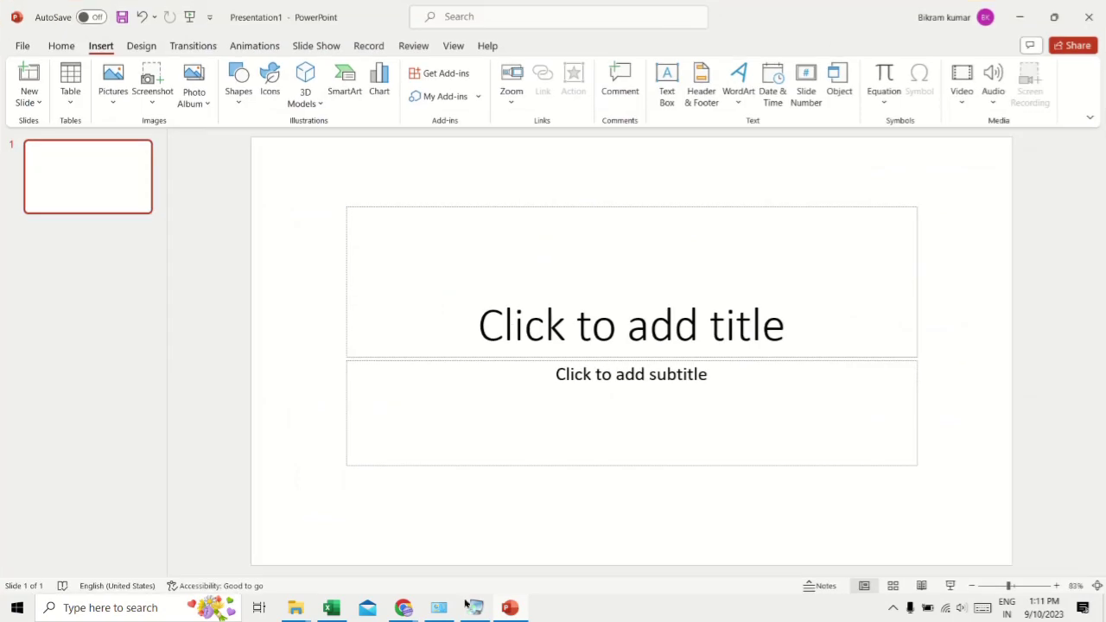
left_click(331, 610)
left_click_drag(436, 573, 198, 529)
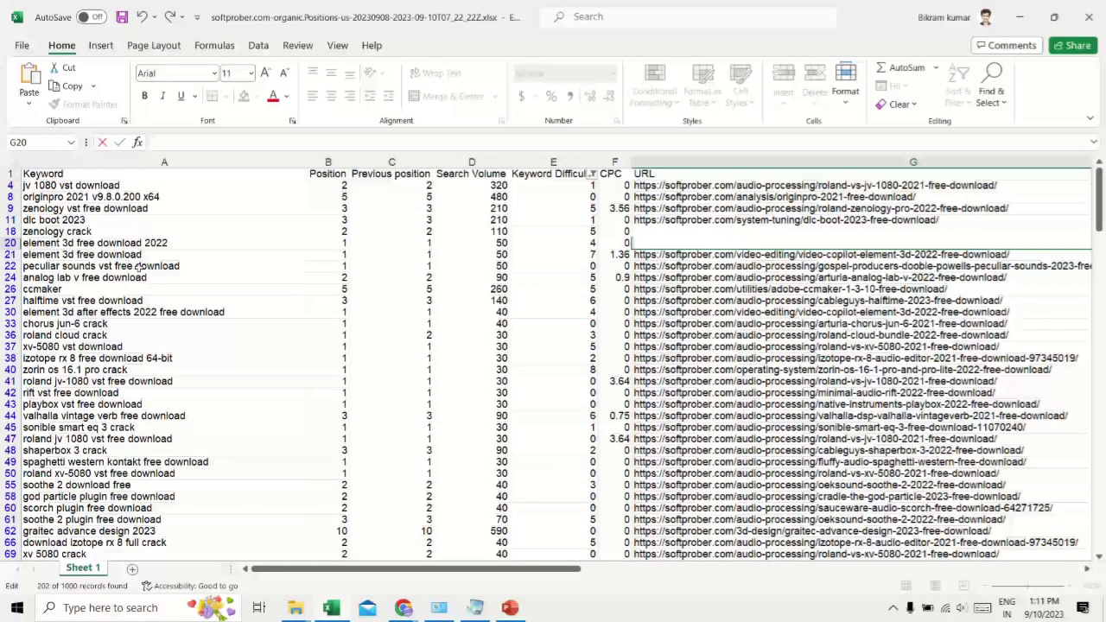
left_click(117, 256)
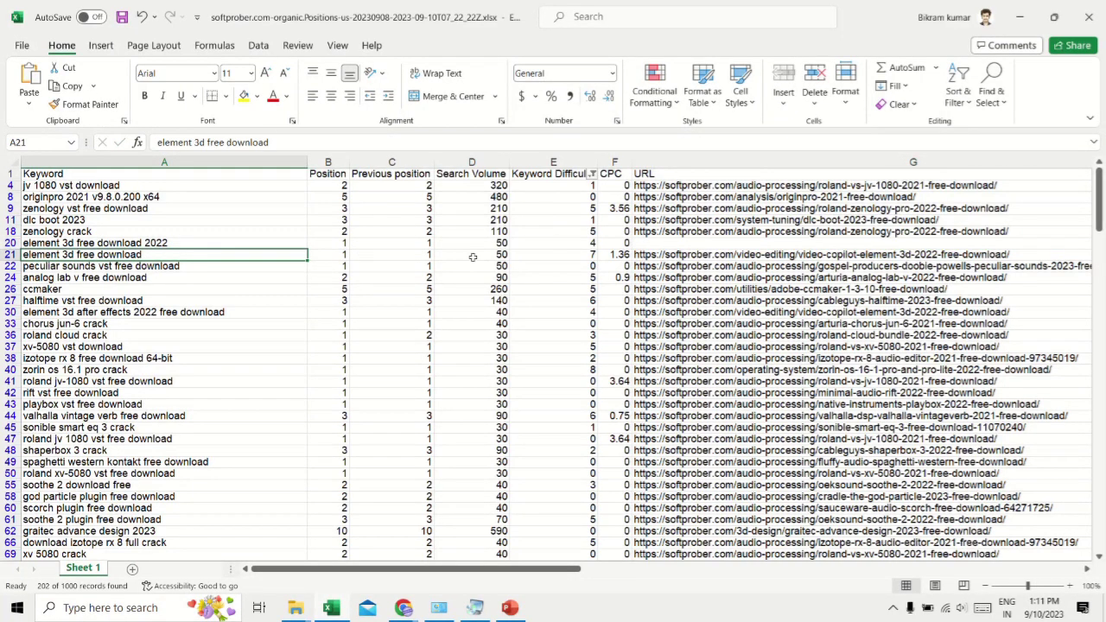
left_click(706, 245)
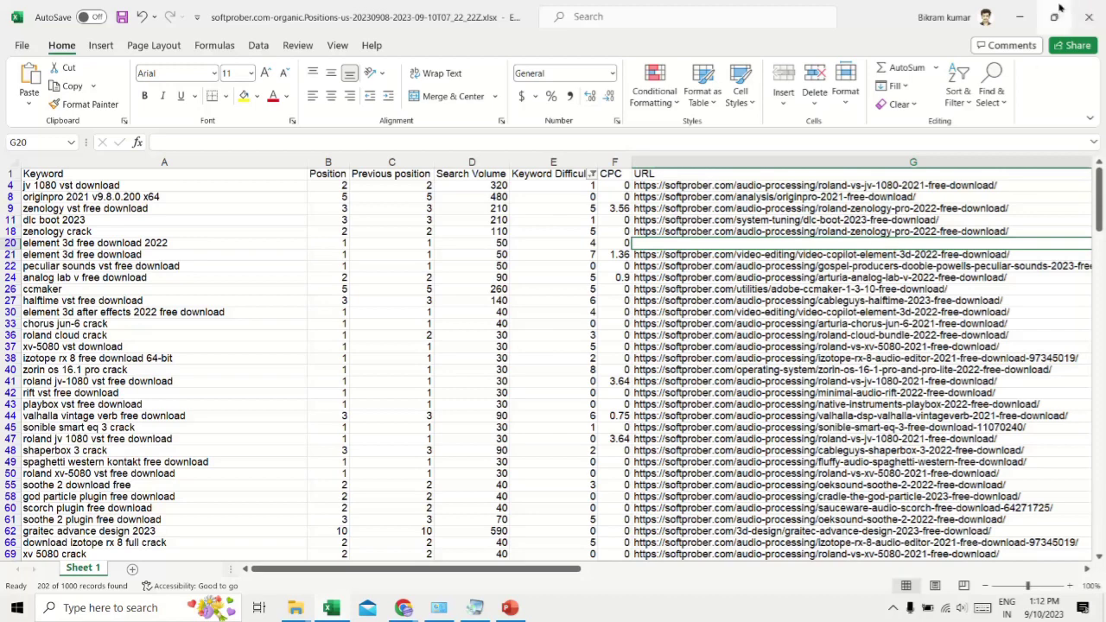
left_click(1023, 17)
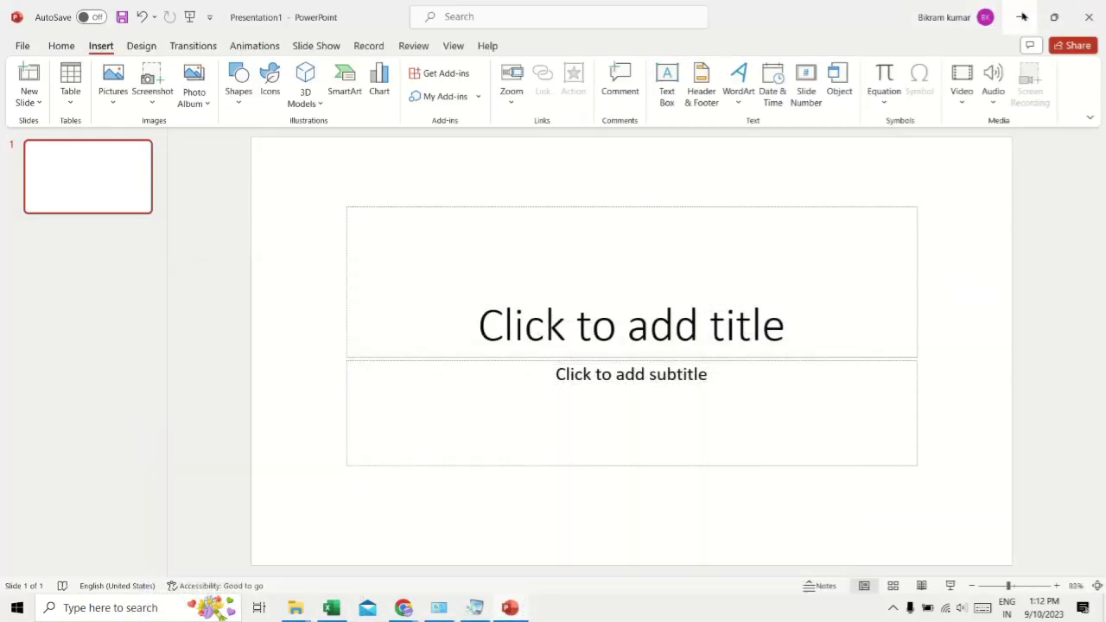
- Minimize the blank presentation and load the copied softprober.com page URL in the browser tab showing statscrop.com
left_click(1022, 17)
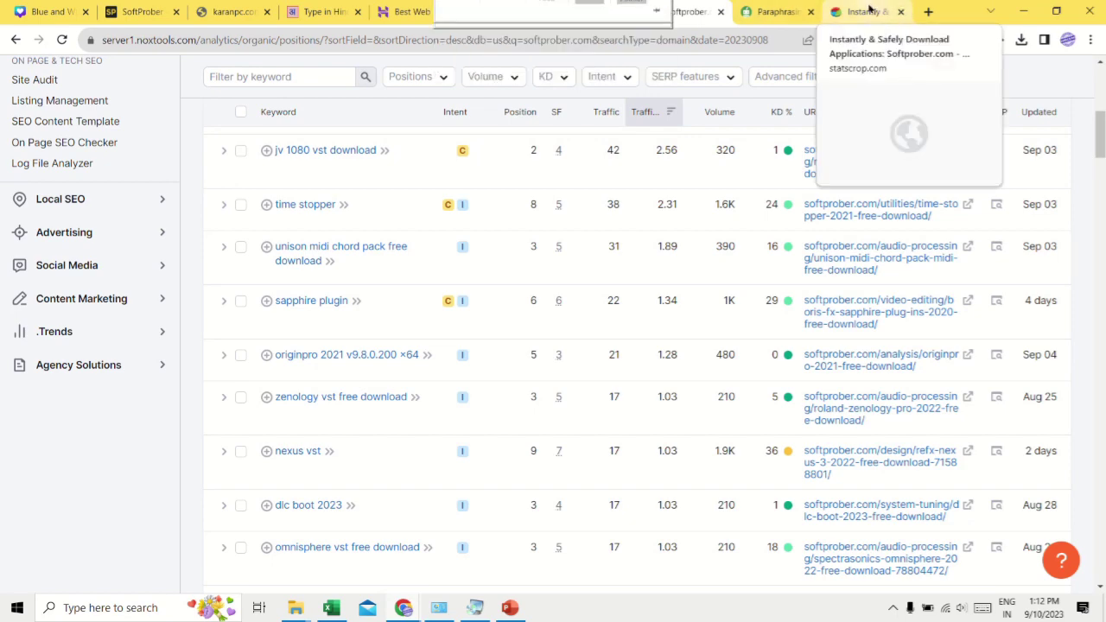
left_click(851, 11)
left_click(476, 41)
key("ctrl+v")
key("Return")
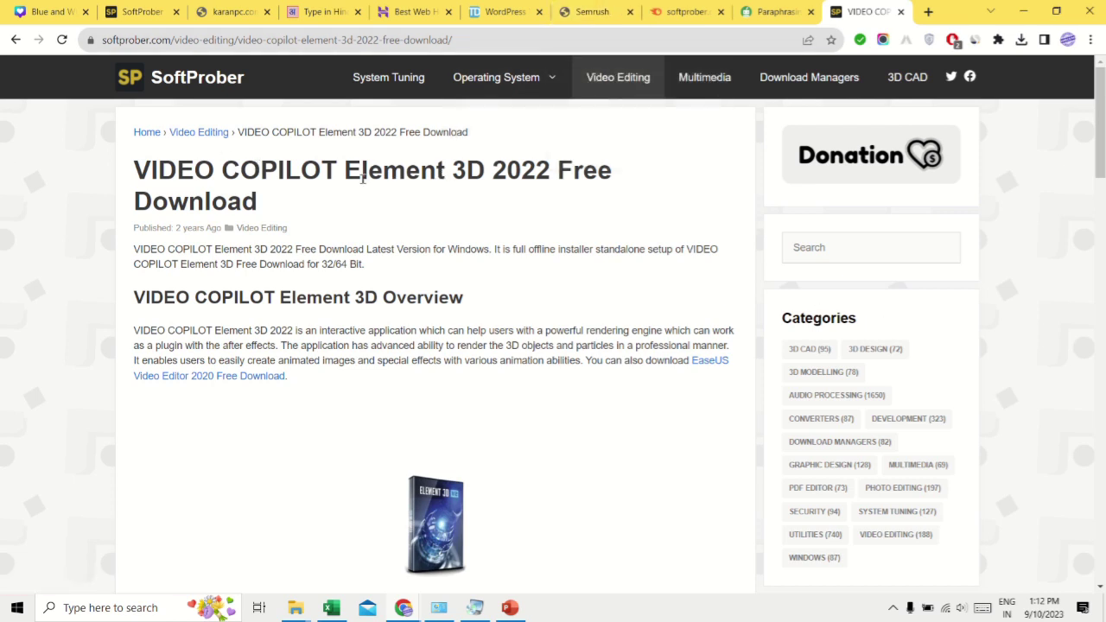
- Examine the VIDEO COPILOT Element 3D 2022 article's title, body paragraphs, images, feature list and technical setup details
left_click_drag(346, 171, 578, 169)
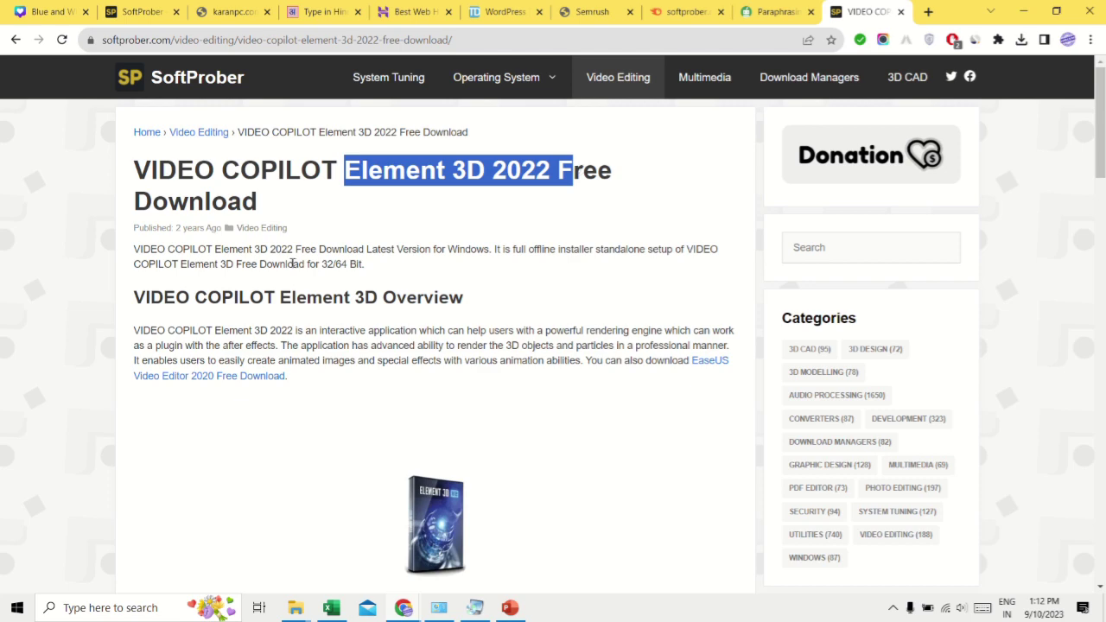
scroll(293, 264, "down", 12)
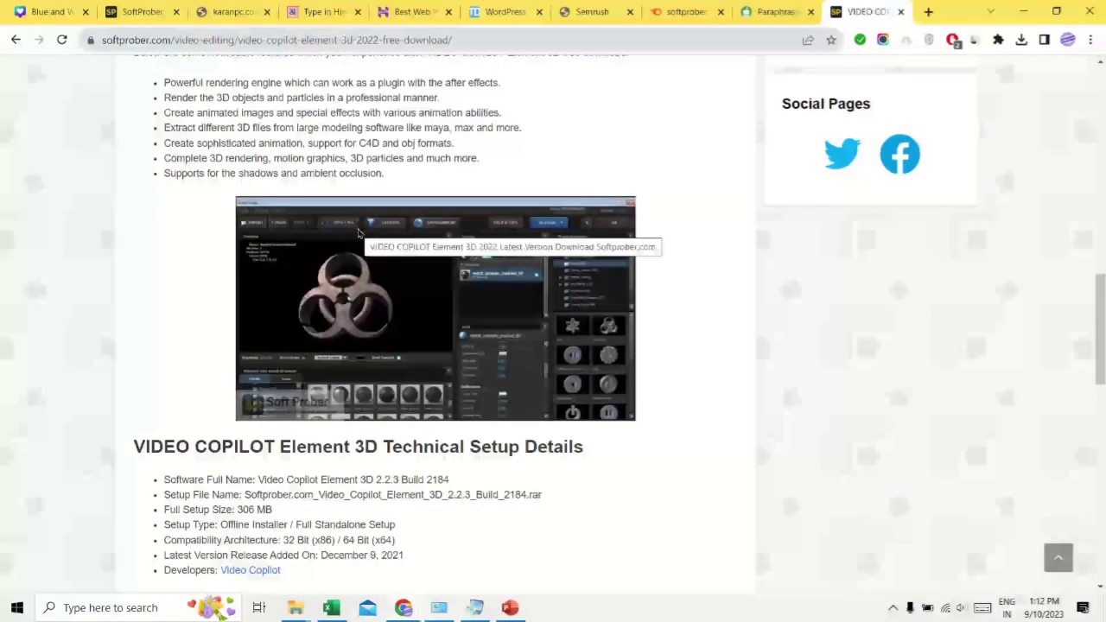
scroll(360, 233, "down", 6)
scroll(363, 235, "up", 8)
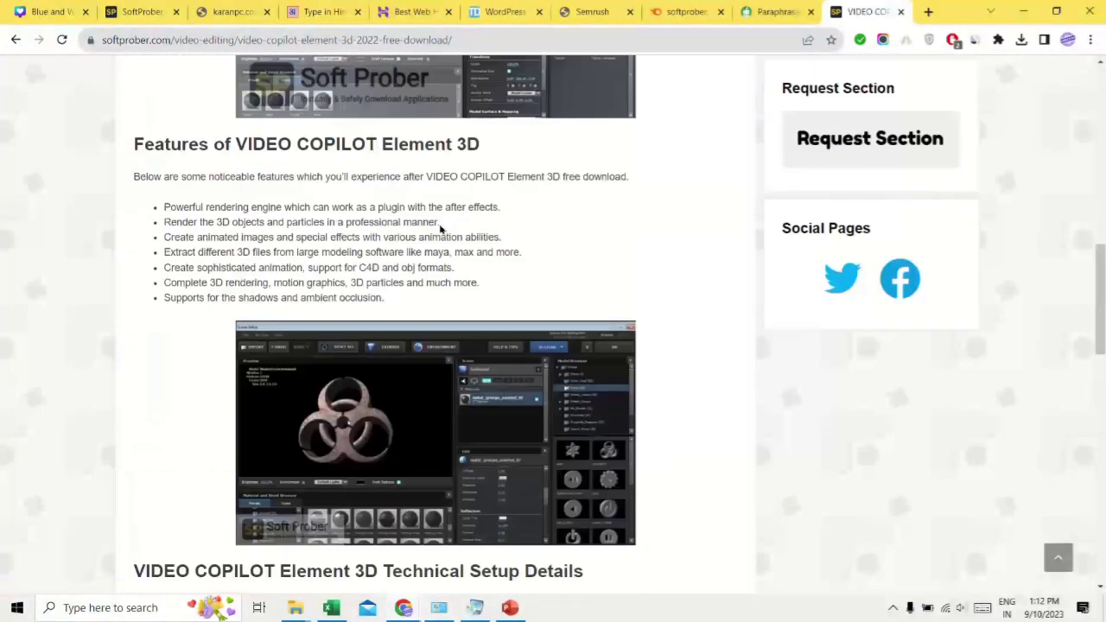
scroll(441, 229, "up", 1)
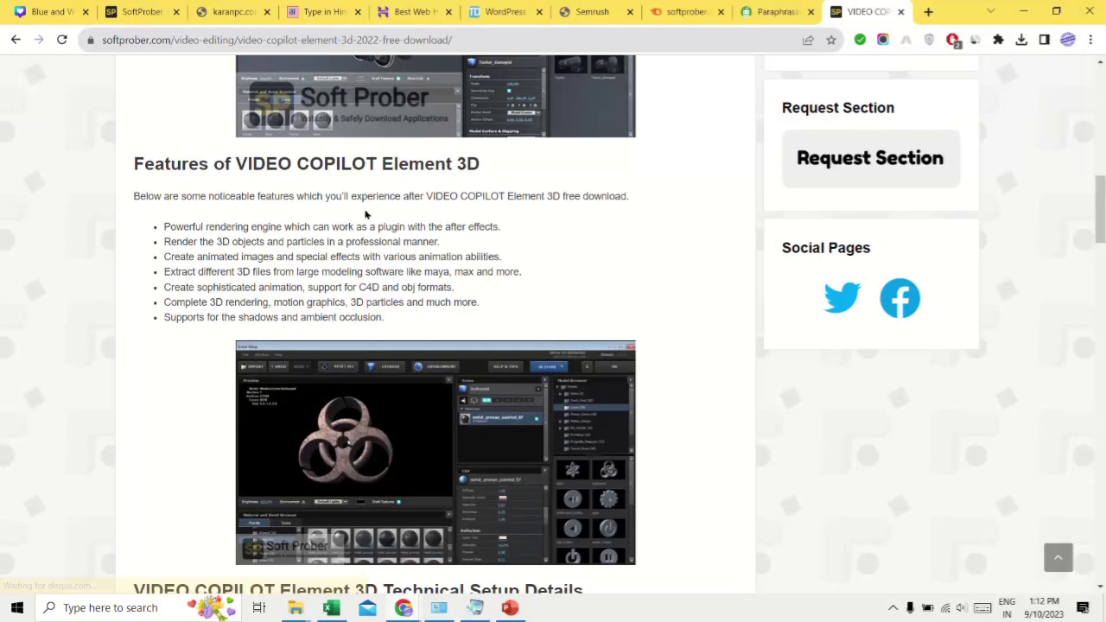
scroll(440, 226, "up", 3)
scroll(356, 182, "up", 1)
left_click_drag(133, 216, 642, 270)
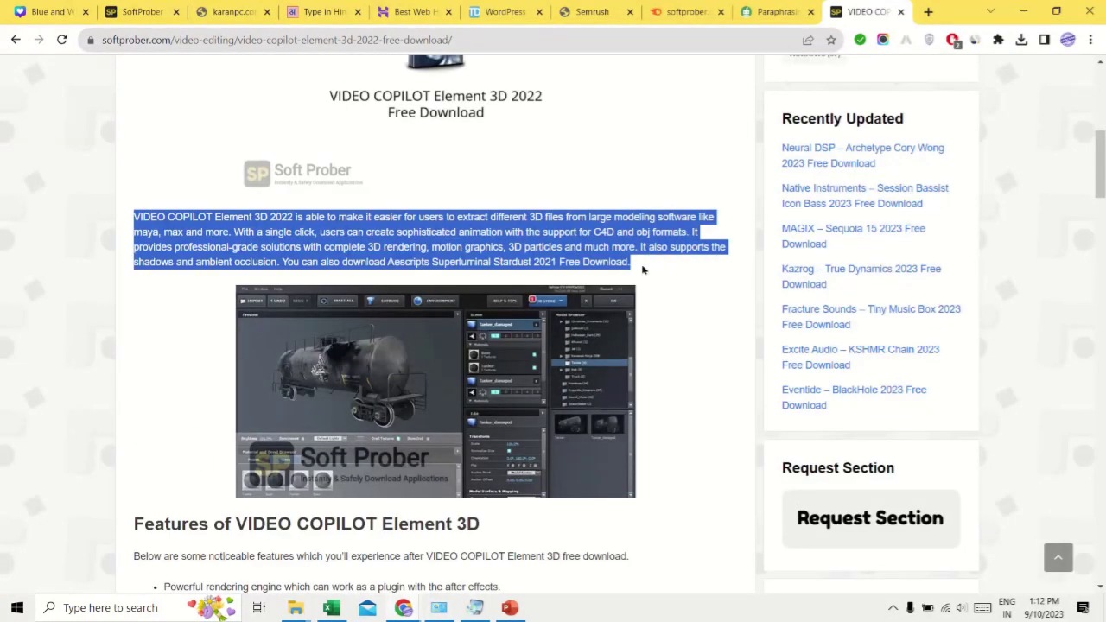
scroll(605, 267, "up", 5)
left_click_drag(135, 102, 266, 124)
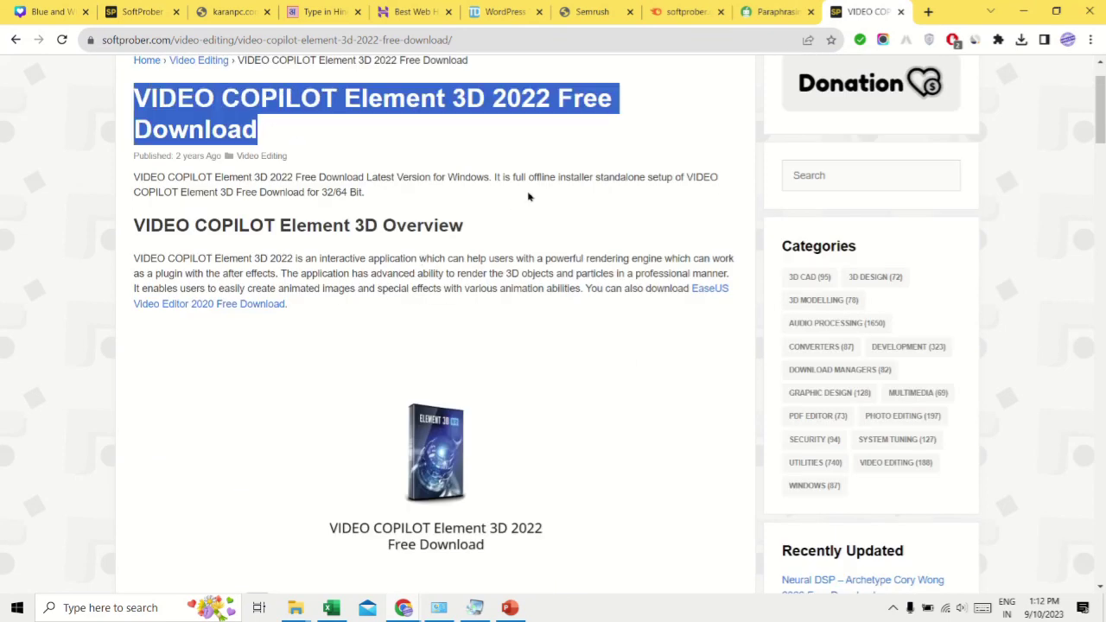
scroll(489, 336, "down", 3)
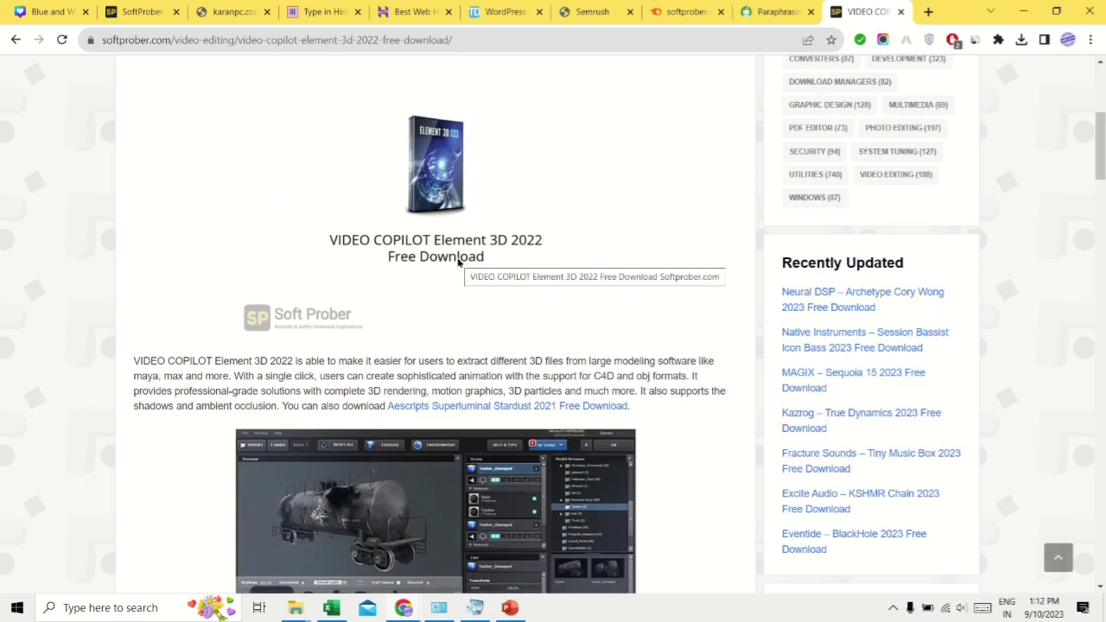
scroll(514, 286, "up", 2)
scroll(400, 213, "down", 1)
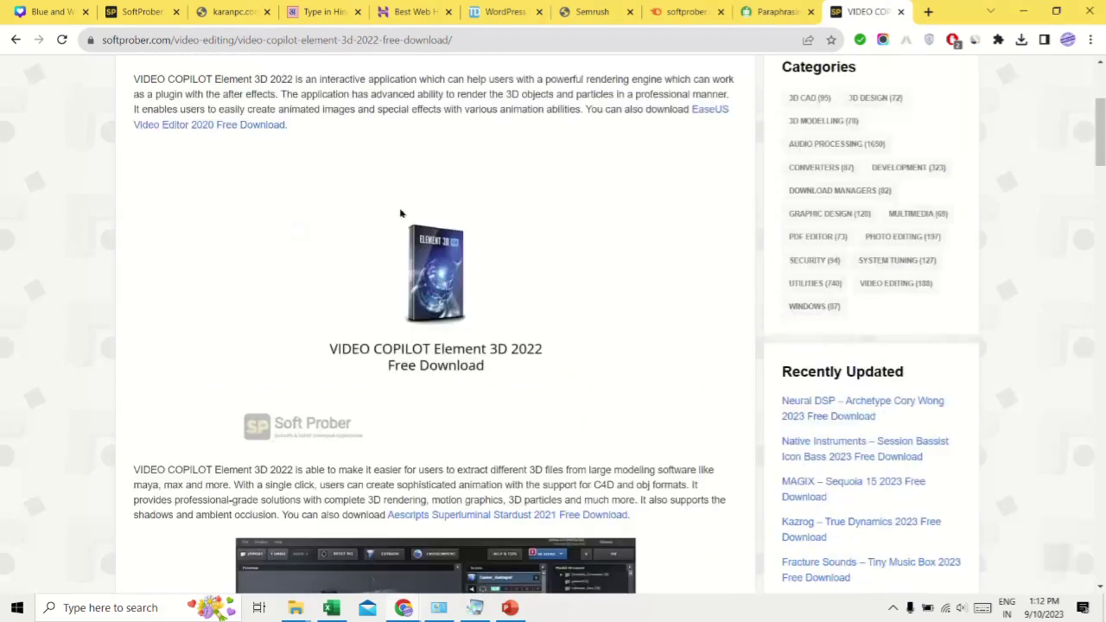
scroll(380, 294, "down", 1)
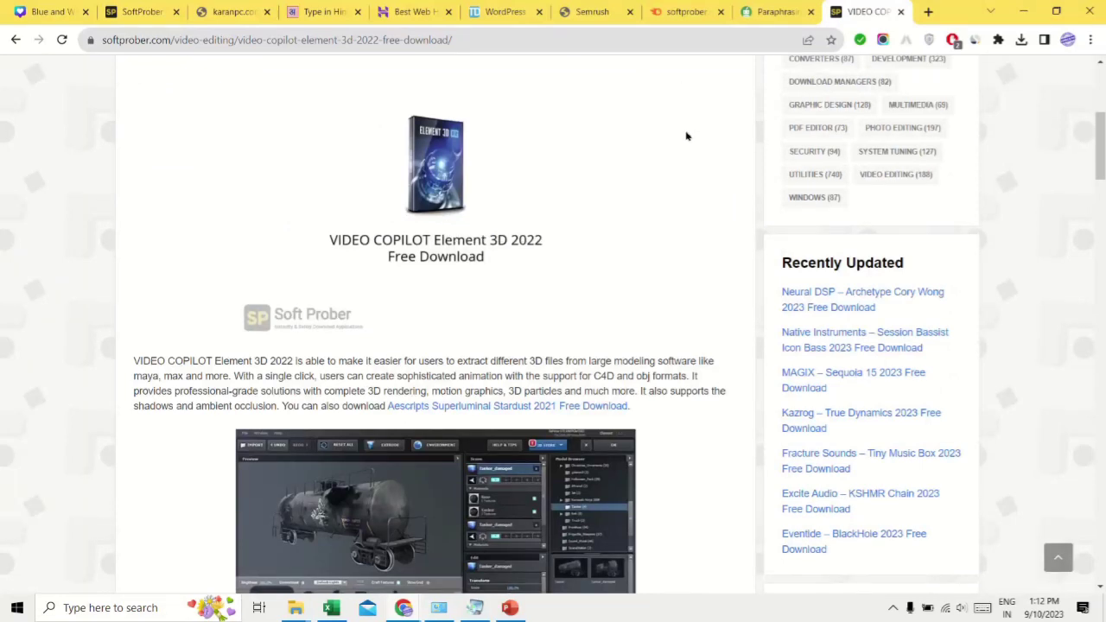
- Copy the full paragraph under the "VIDEO COPILOT Element 3D Overview" heading of the softprober.com article
left_click(776, 11)
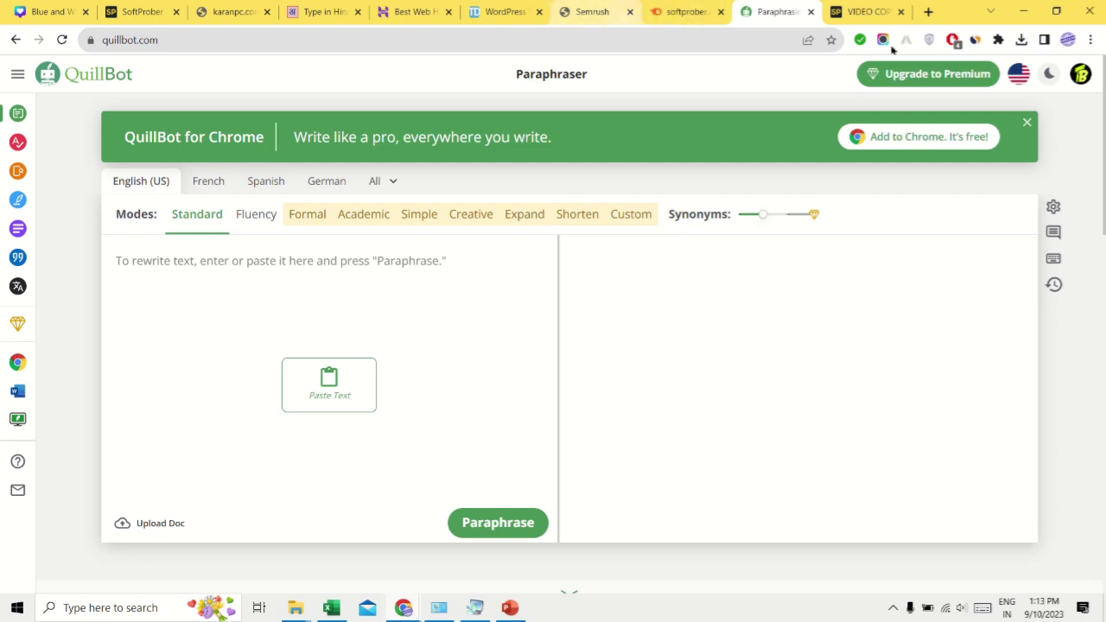
left_click(872, 12)
scroll(509, 236, "down", 2)
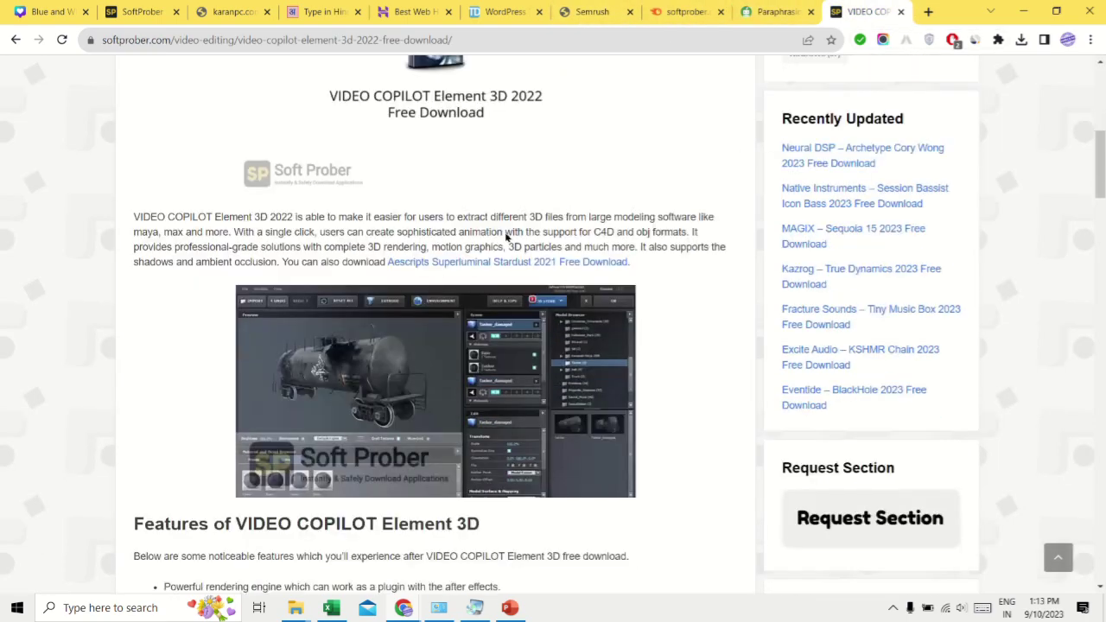
scroll(663, 501, "up", 6)
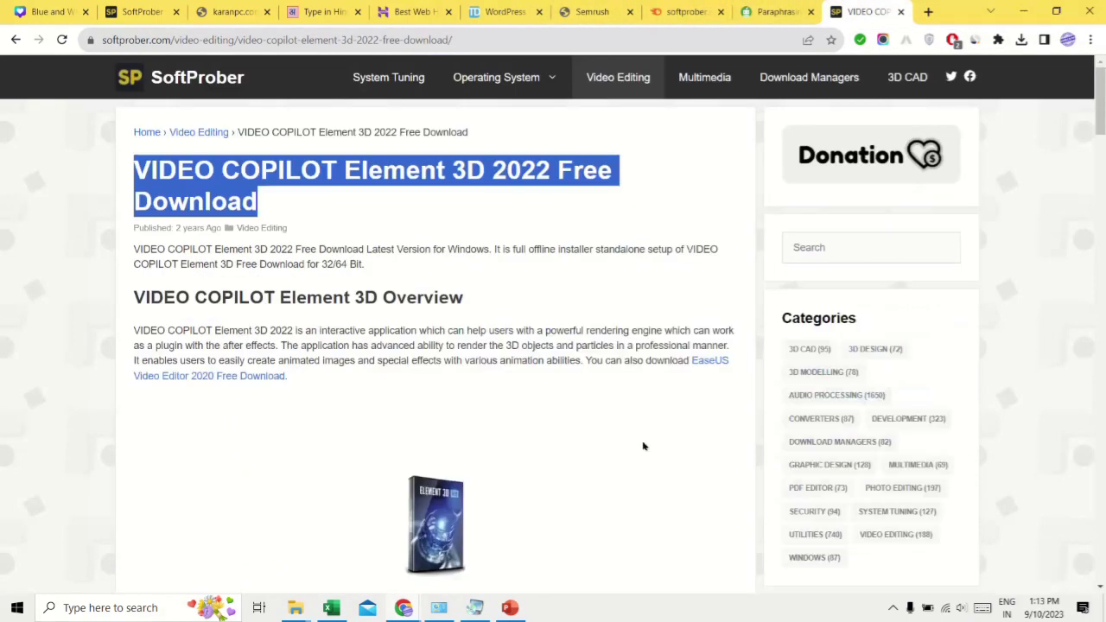
scroll(553, 361, "down", 1)
left_click_drag(130, 255, 296, 306)
key("ctrl+c")
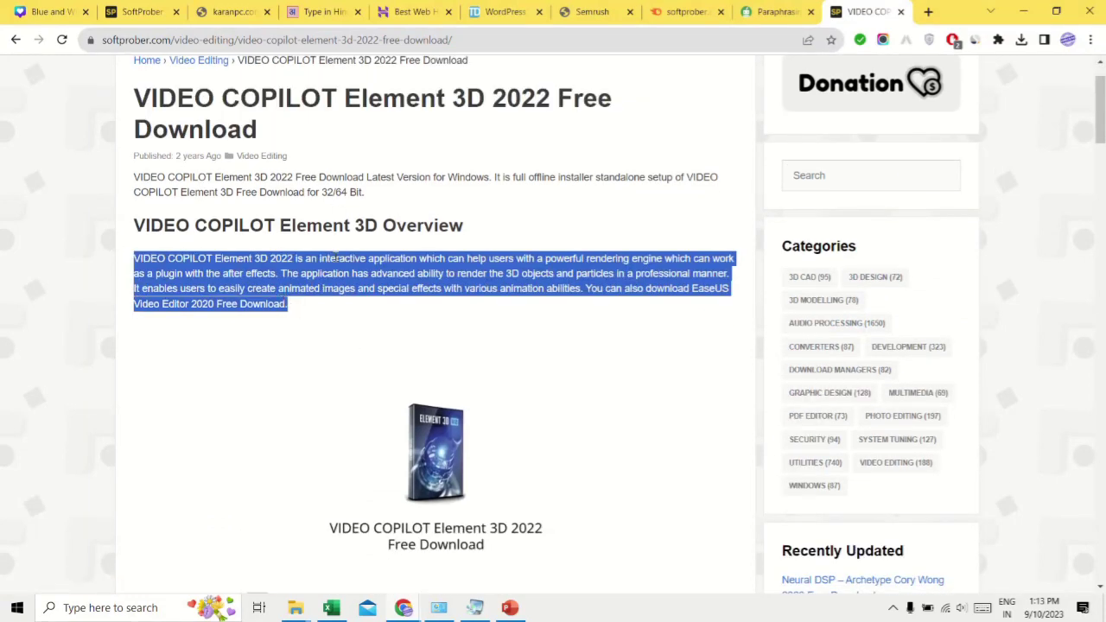
- Paraphrase the copied overview paragraph in QuillBot with the Standard mode and copy the full rewritten text
left_click(778, 11)
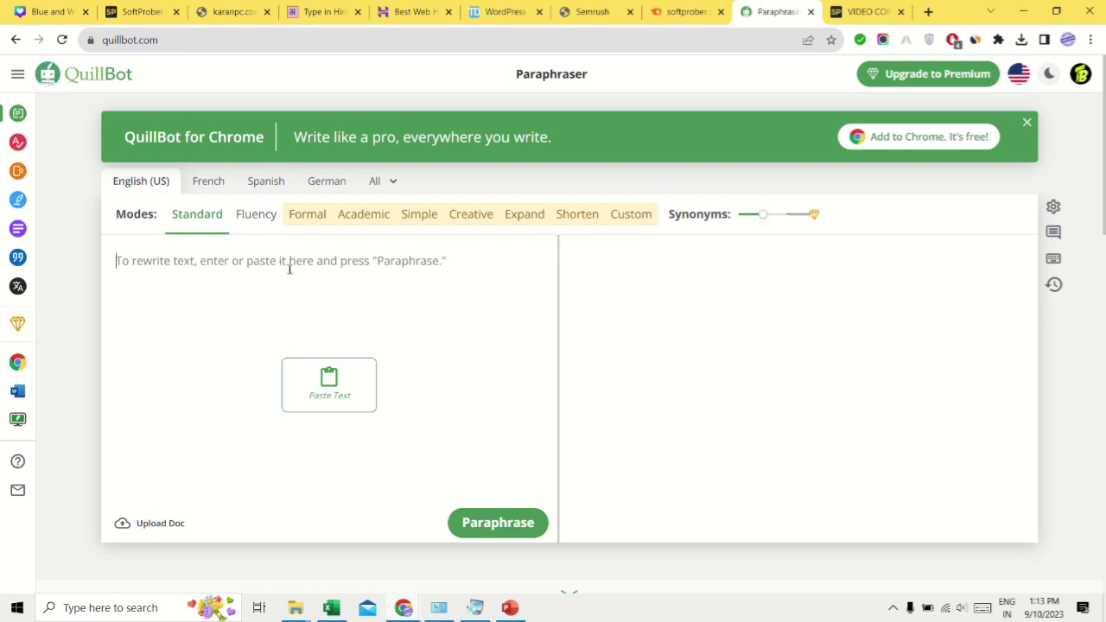
key("ctrl+v")
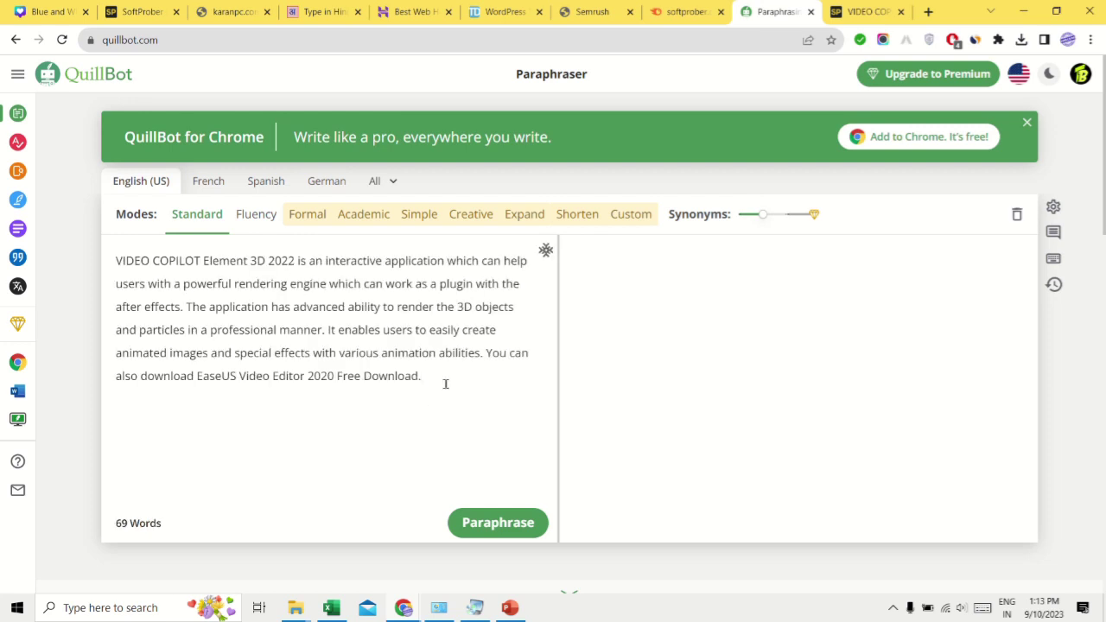
left_click(498, 524)
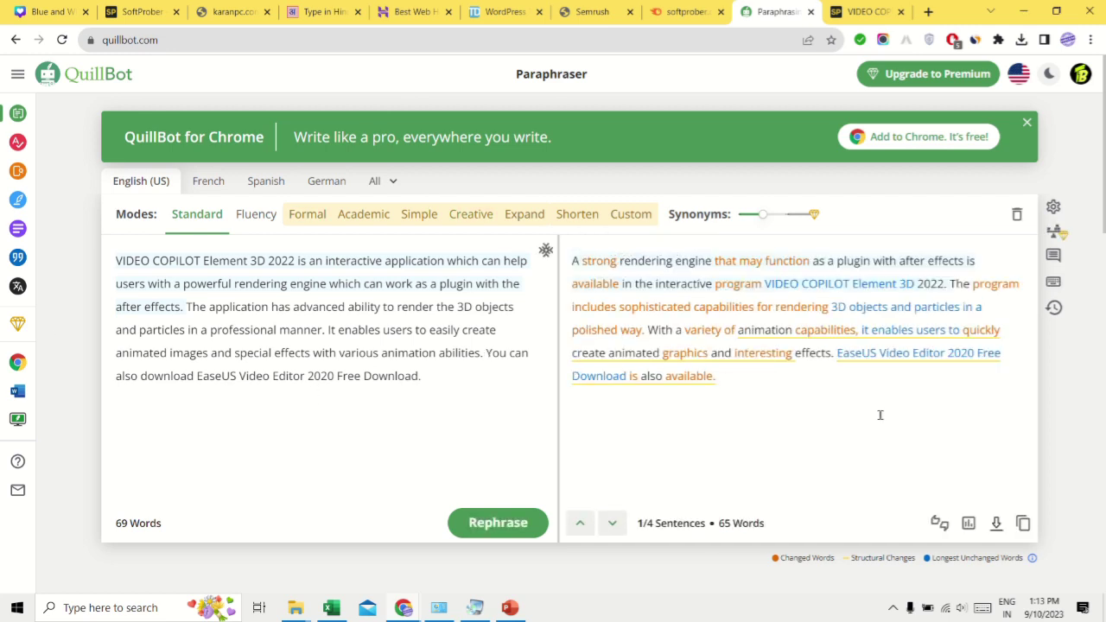
mouse_move(755, 420)
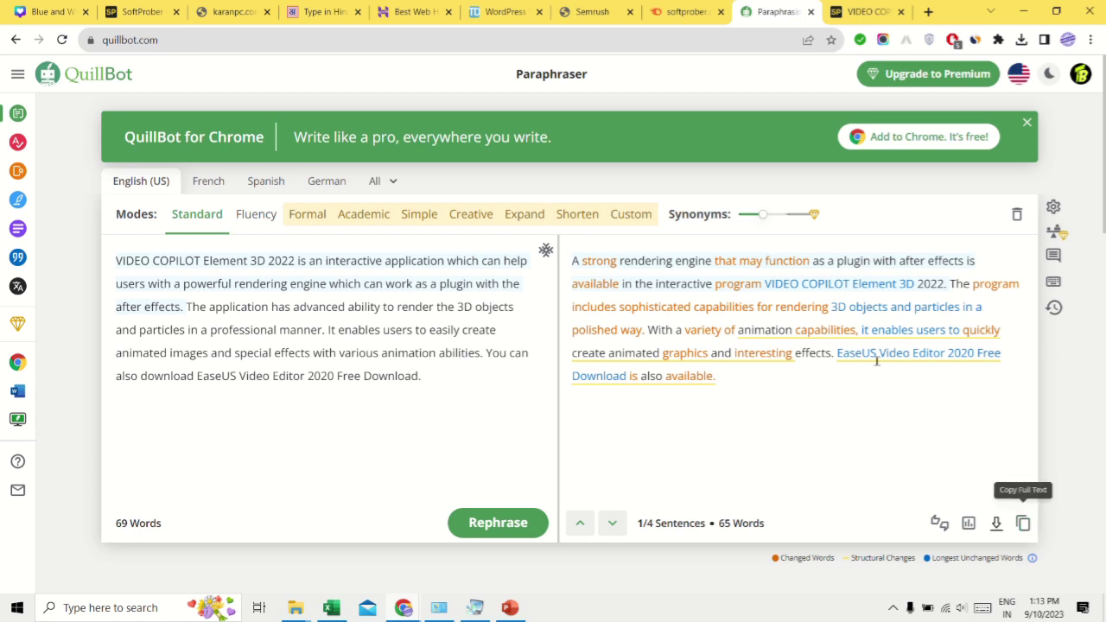
left_click(1023, 524)
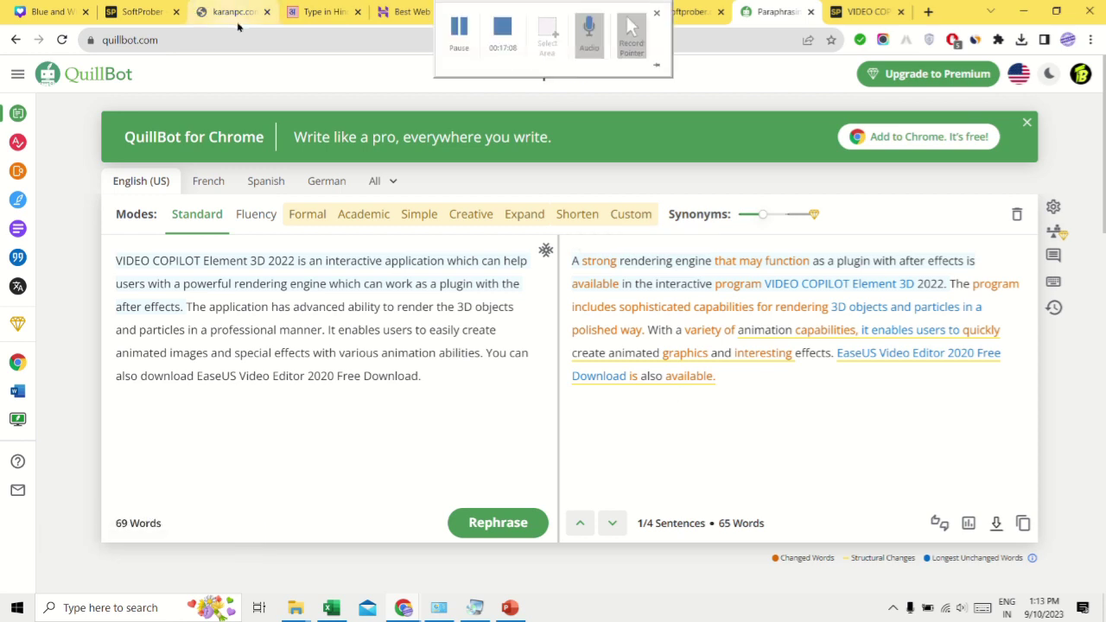
- Switch to the open SoftProber home page and select its web address
left_click(162, 9)
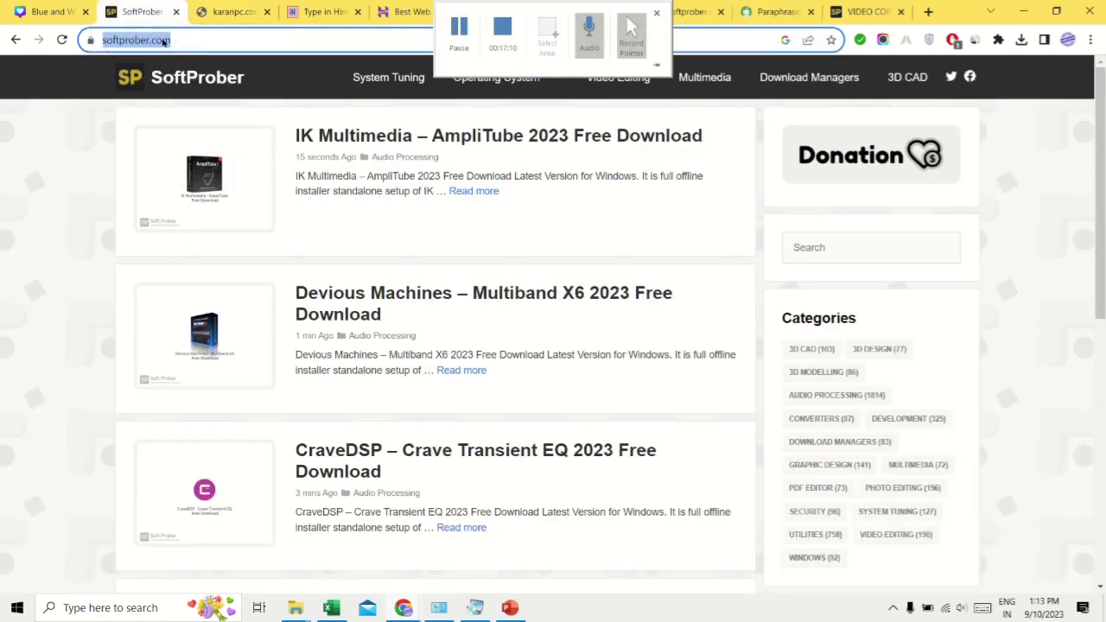